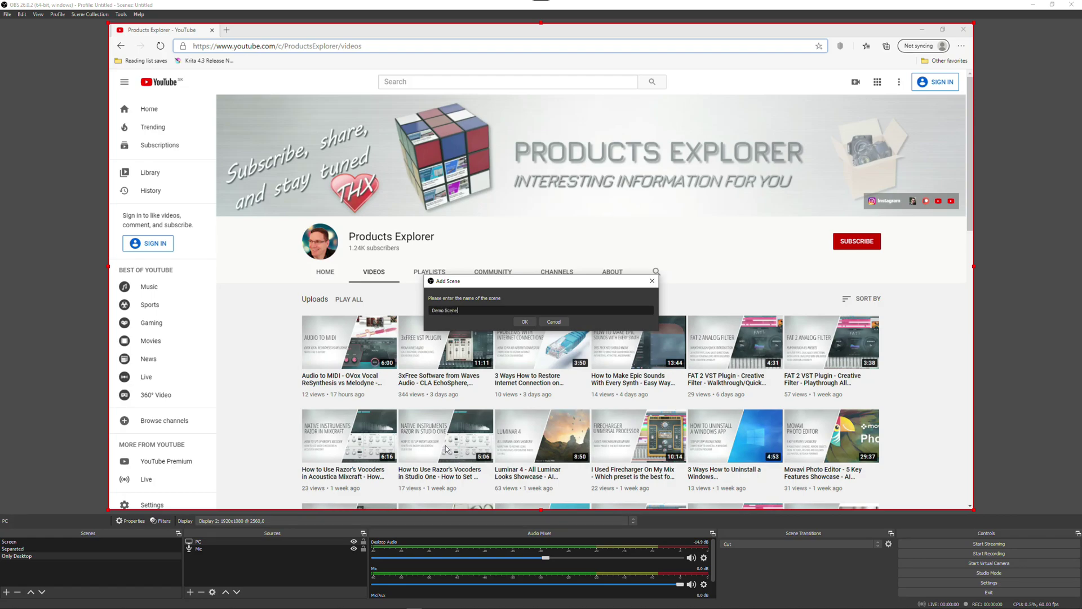
# - Create the scene "Demo Scene" and add a Display Capture source named "Display" that captures Display 2 (1920x1080)
pyautogui.click(525, 321)
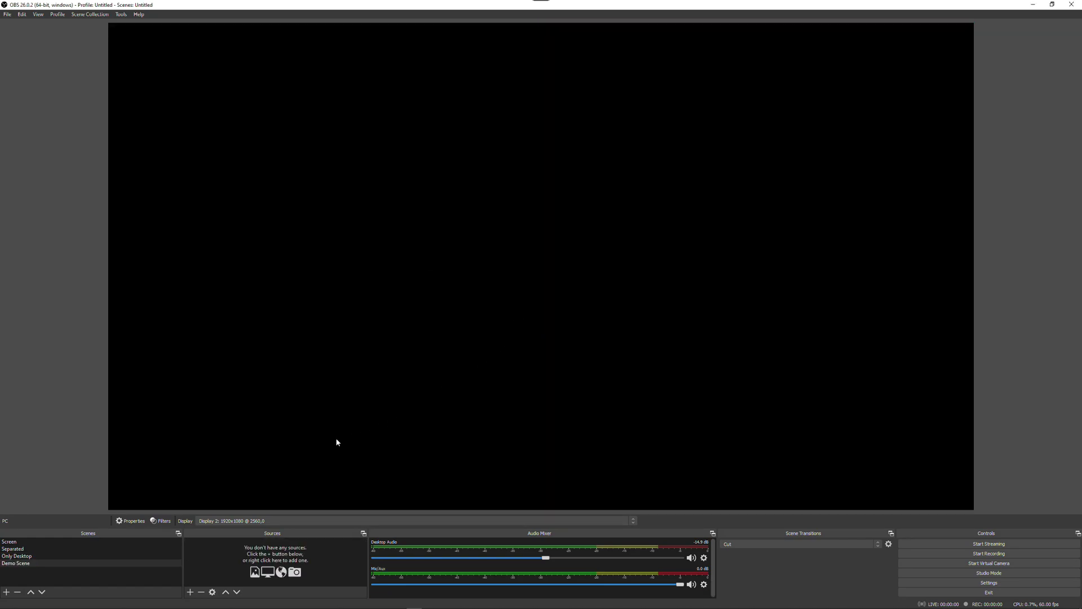
pyautogui.click(190, 592)
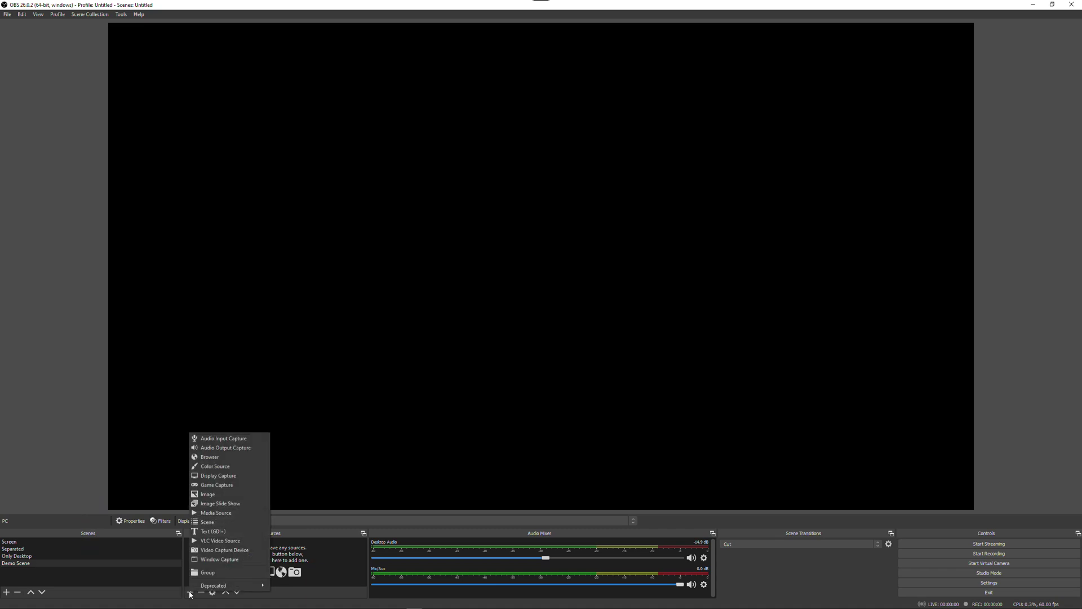
pyautogui.click(209, 478)
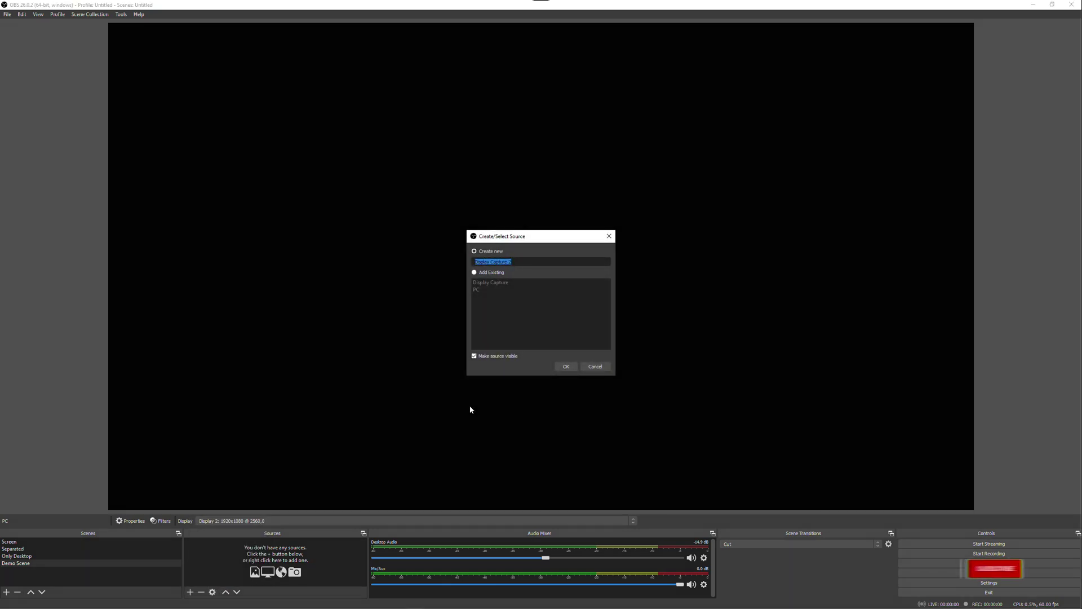
pyautogui.write('Display')
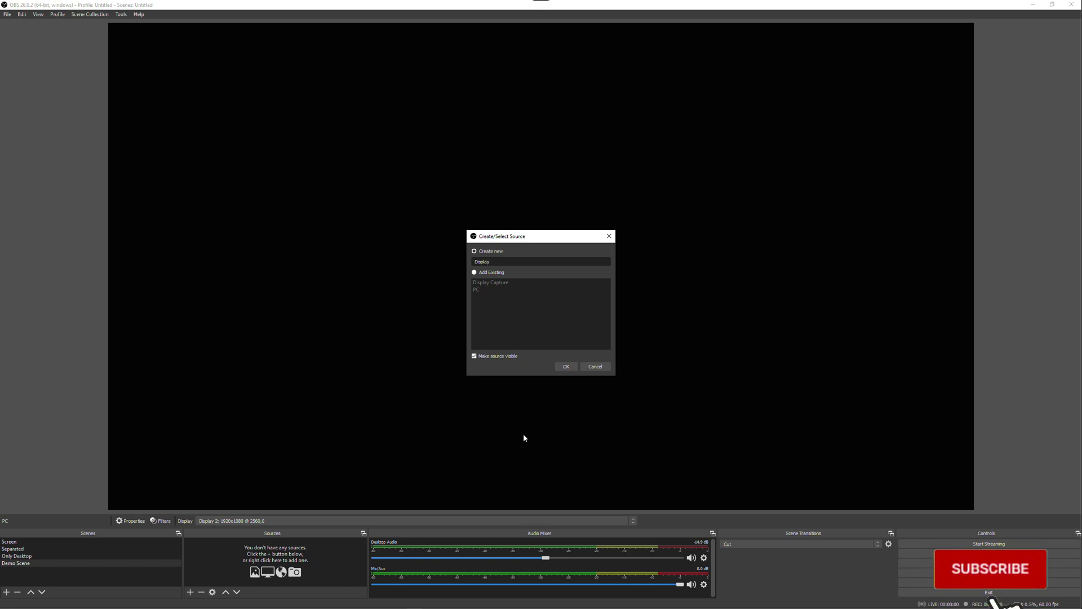
pyautogui.click(566, 367)
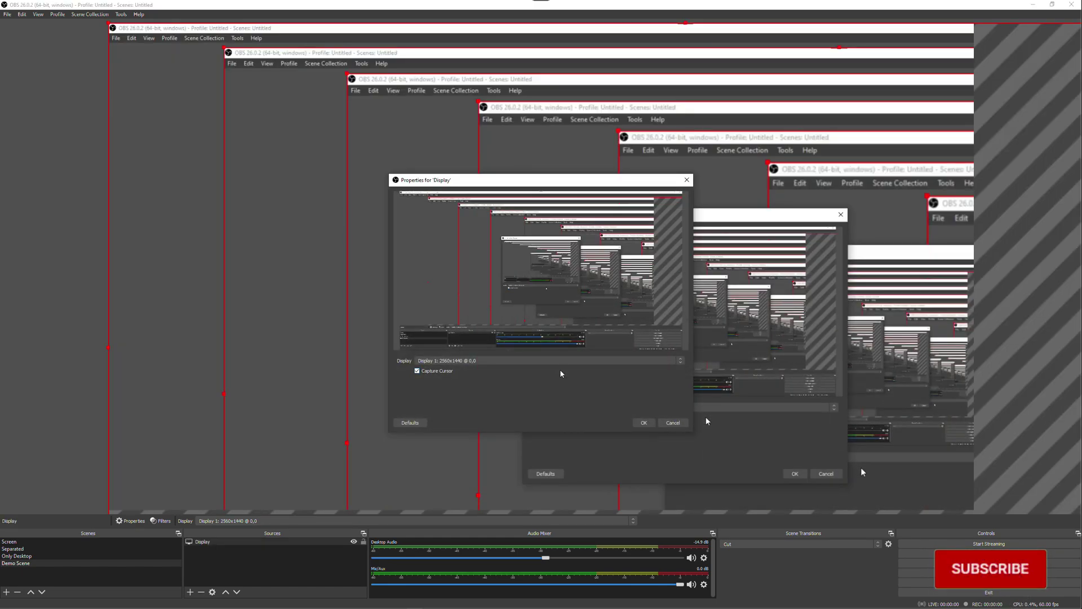
pyautogui.click(476, 361)
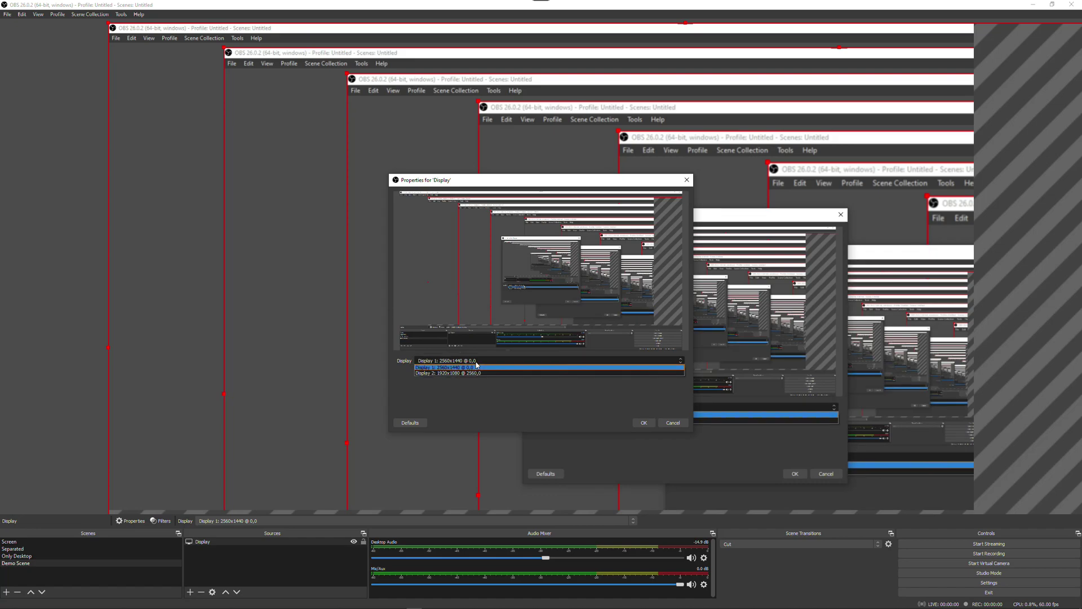
pyautogui.click(473, 374)
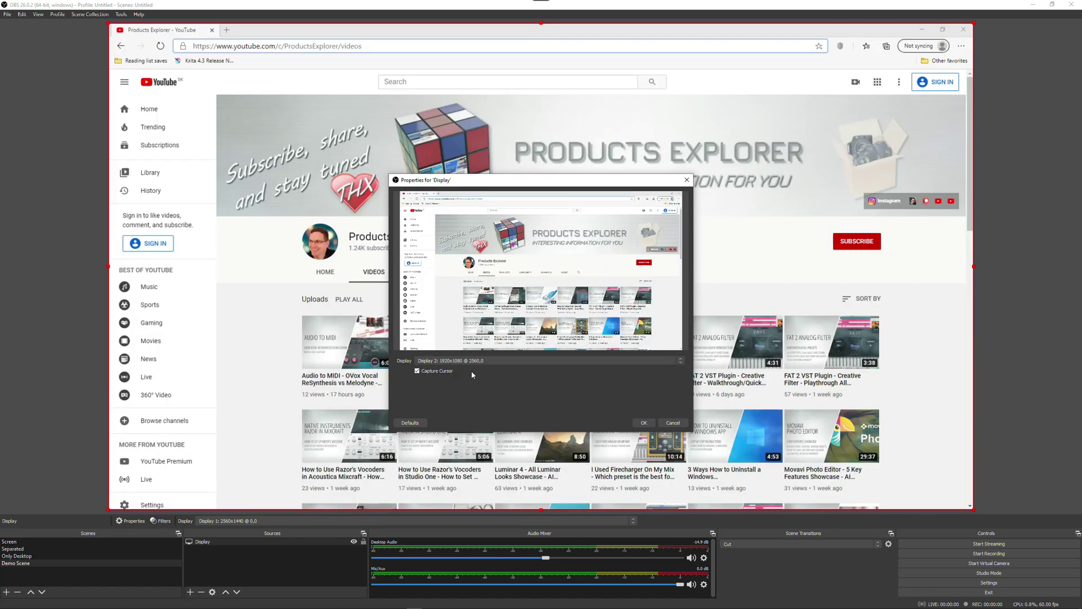
pyautogui.click(636, 424)
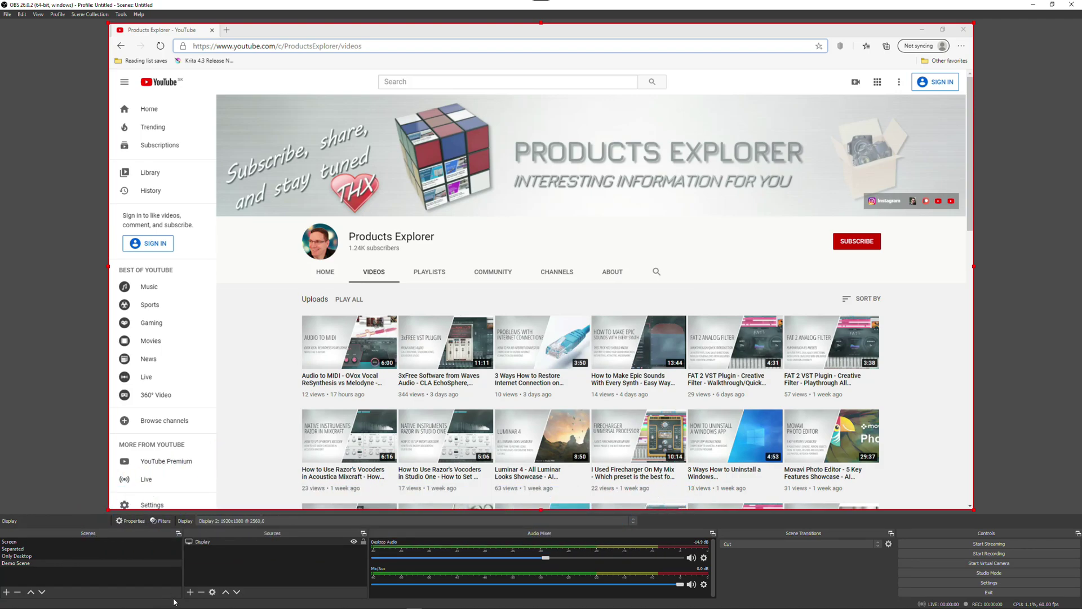
# - Add a Video Capture Device source named "Webcam" to Demo Scene with the default device settings
pyautogui.click(190, 592)
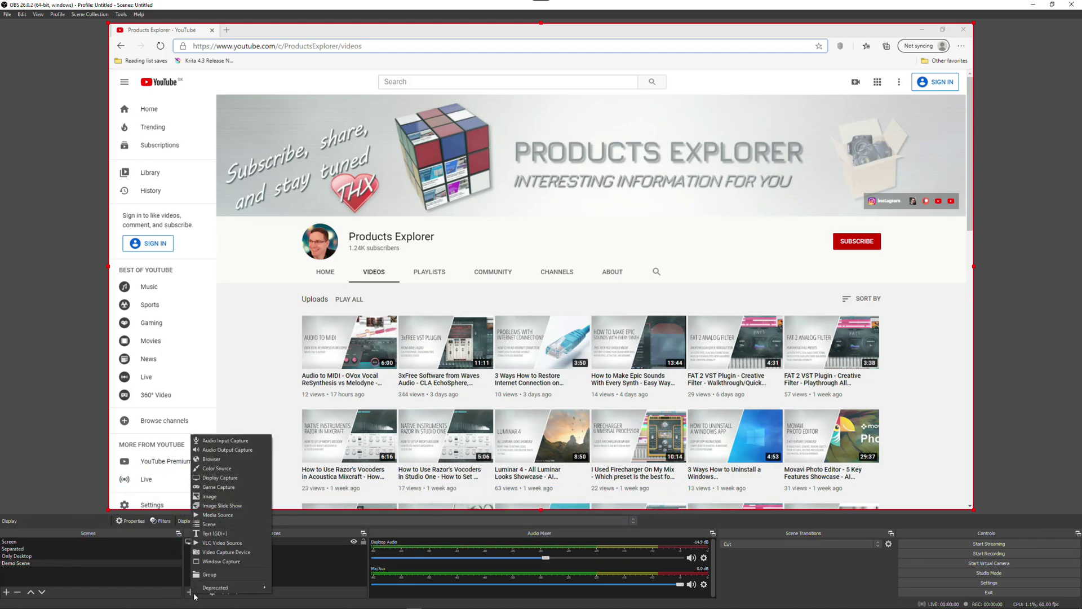
pyautogui.click(225, 552)
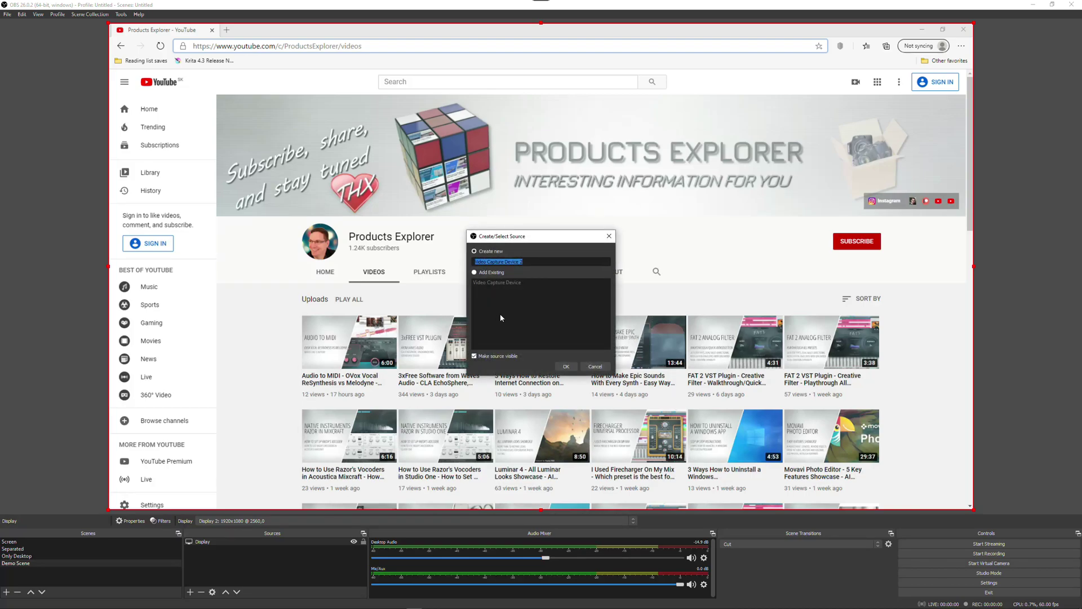
pyautogui.write('Webcam')
pyautogui.click(566, 366)
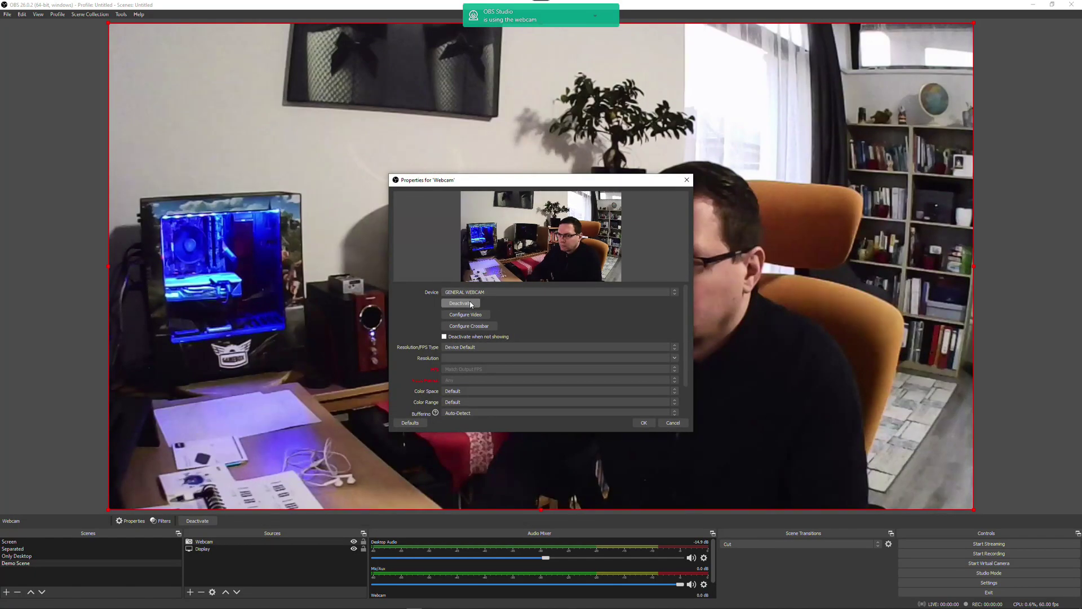
pyautogui.click(644, 423)
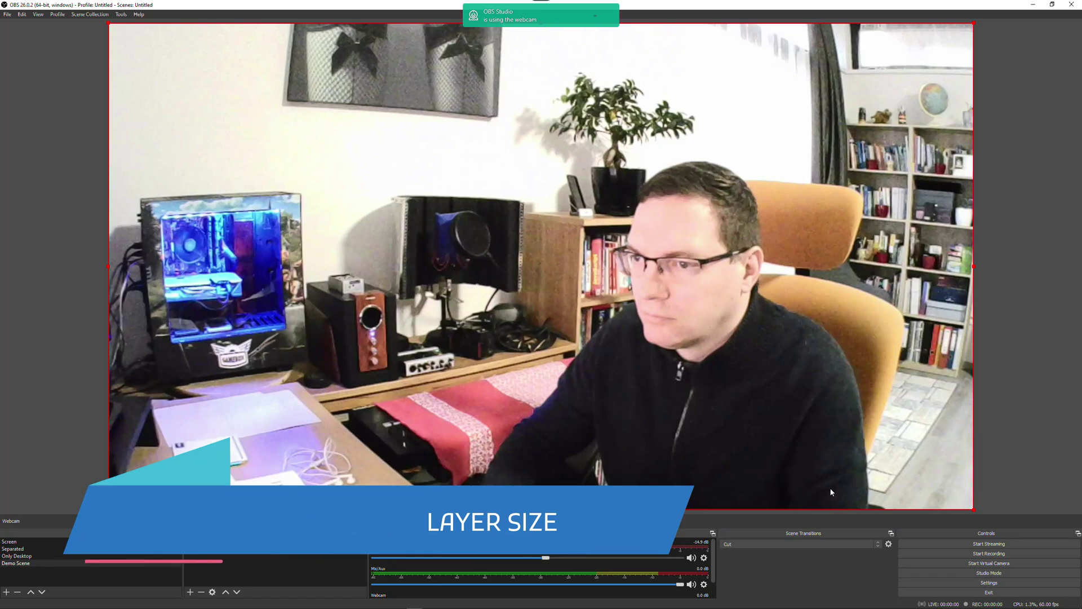
# - Set both the base canvas and the scaled output video resolution to 3840x1080 and apply the settings
pyautogui.click(989, 583)
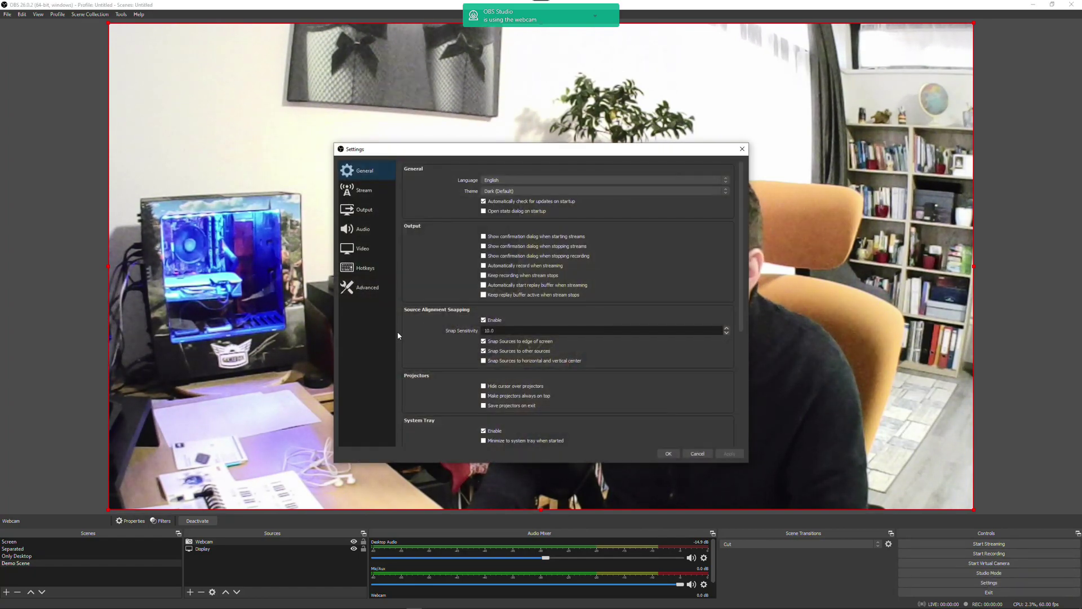
pyautogui.click(371, 268)
pyautogui.click(363, 249)
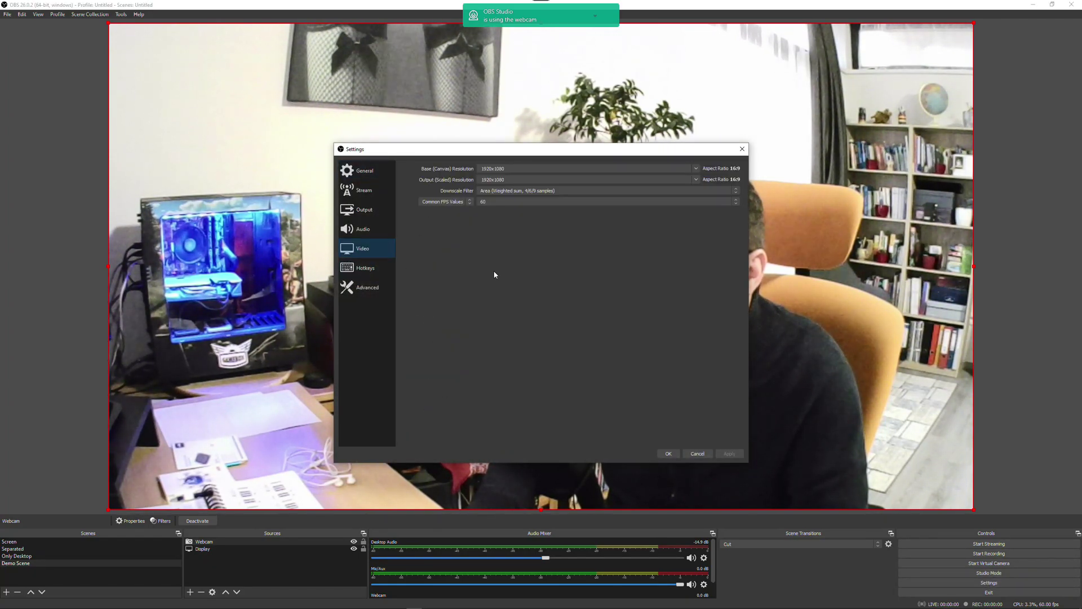
pyautogui.click(499, 169)
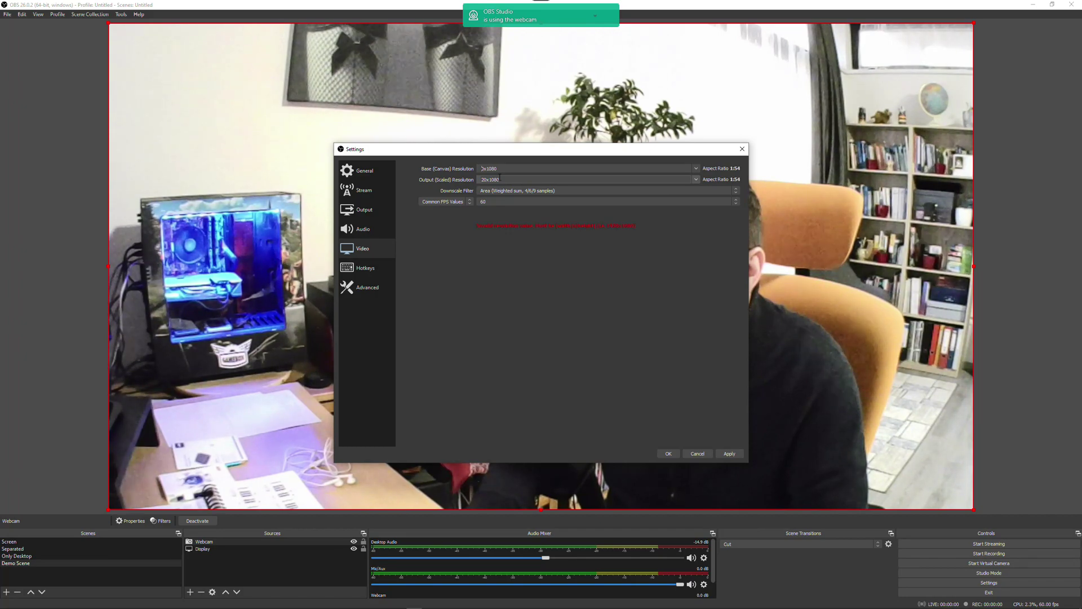
pyautogui.write('3084')
pyautogui.doubleClick(497, 179)
pyautogui.click(507, 182)
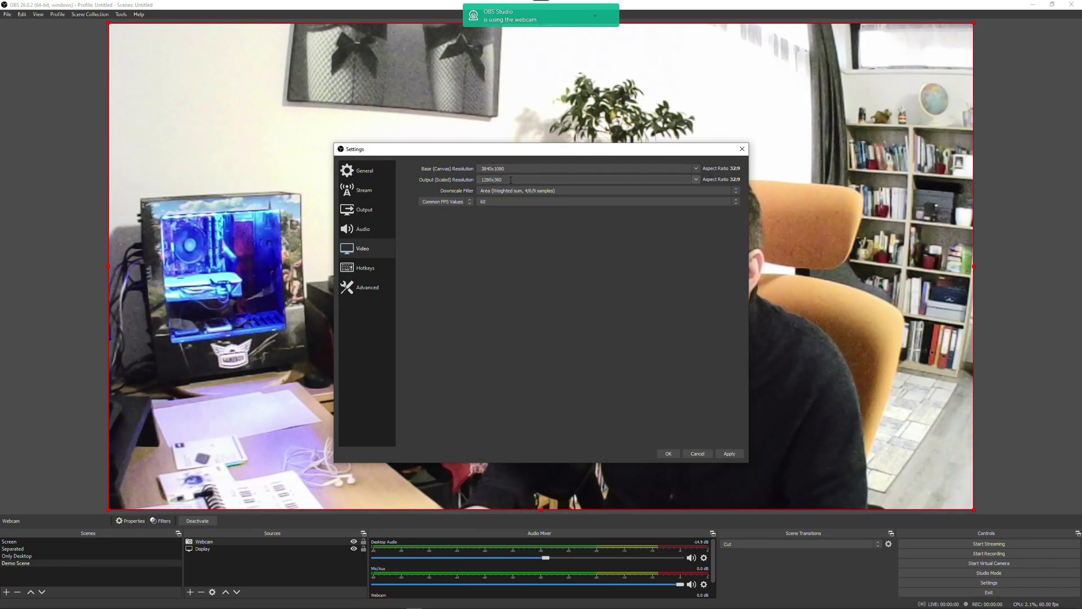
pyautogui.moveTo(511, 180); pyautogui.dragTo(481, 180)
pyautogui.write('3840x1080')
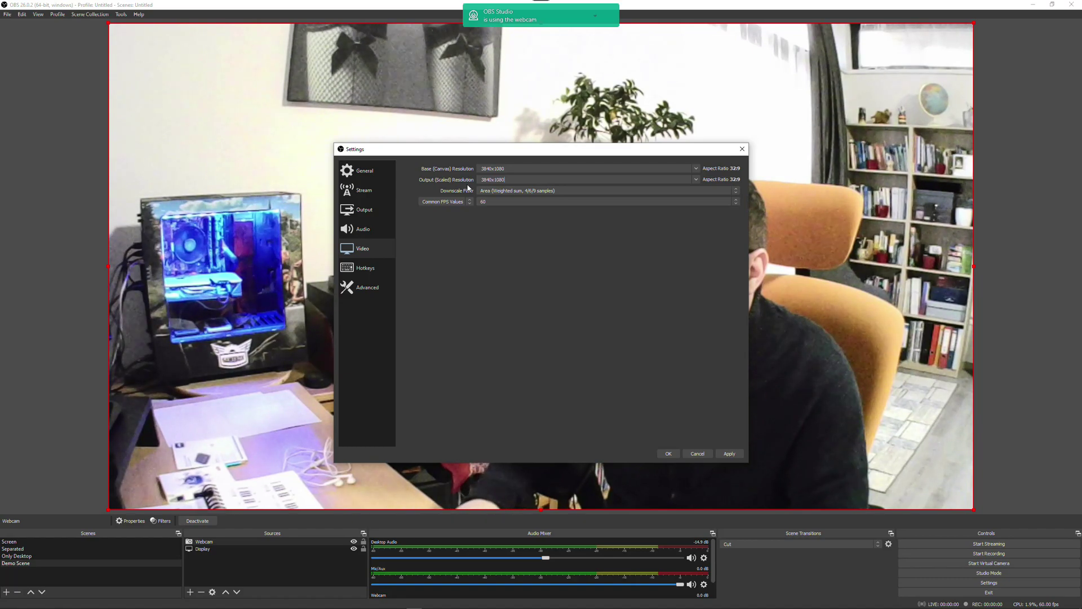
pyautogui.click(729, 454)
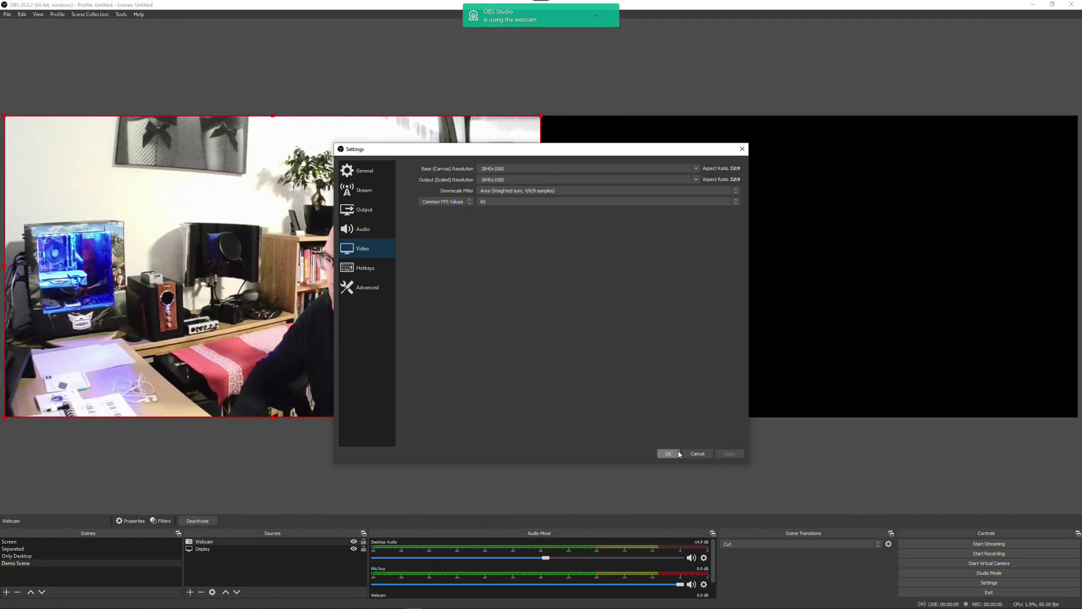
pyautogui.click(669, 453)
# - Place the webcam source beside the desktop capture in the empty right half of the canvas and record a short clip
pyautogui.moveTo(409, 341); pyautogui.dragTo(946, 342)
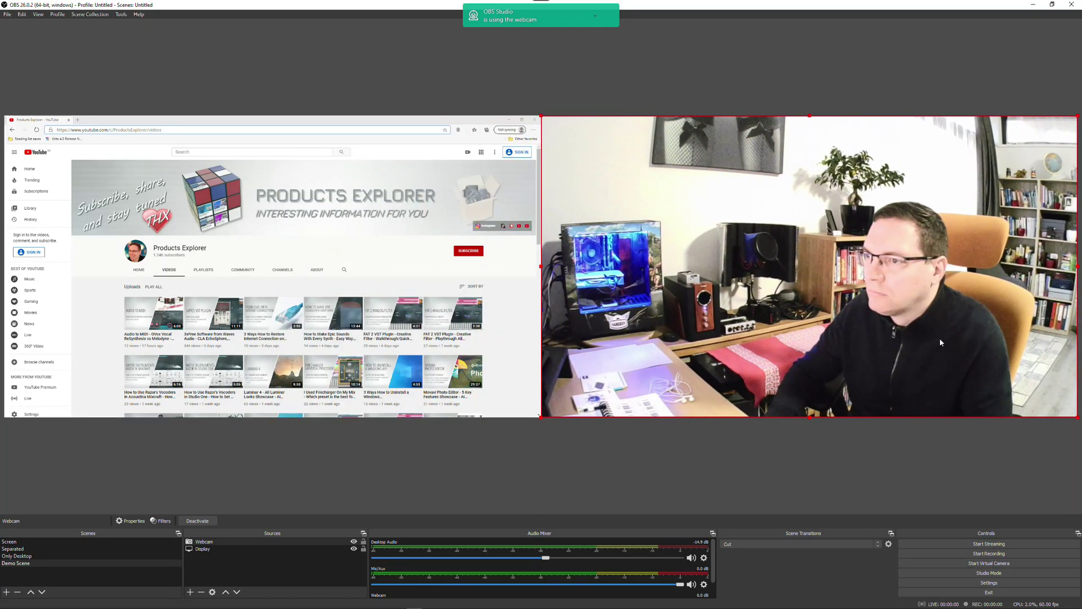
pyautogui.click(983, 557)
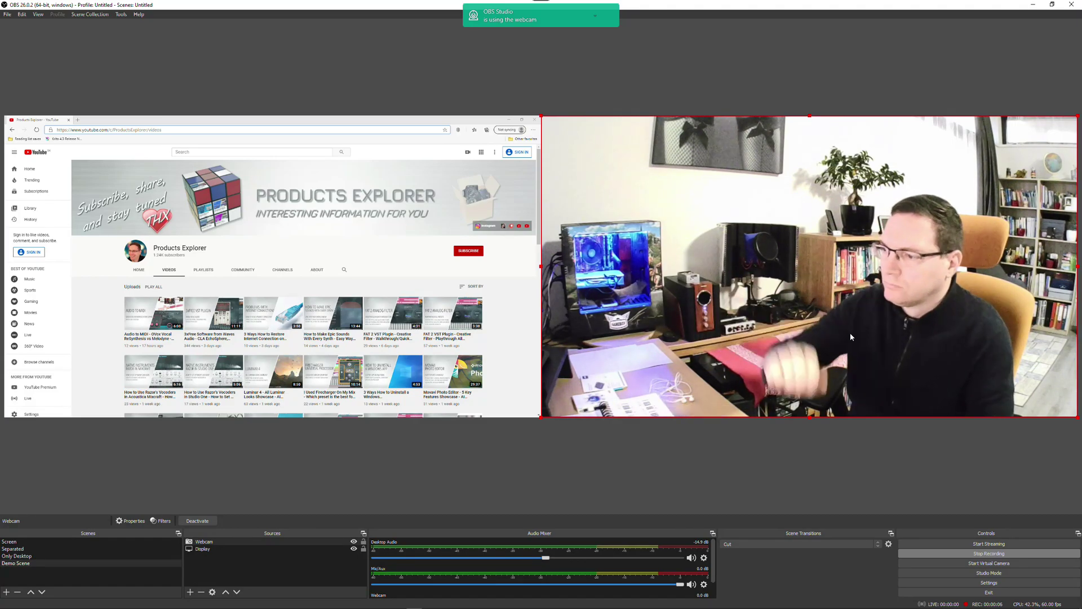
pyautogui.click(989, 555)
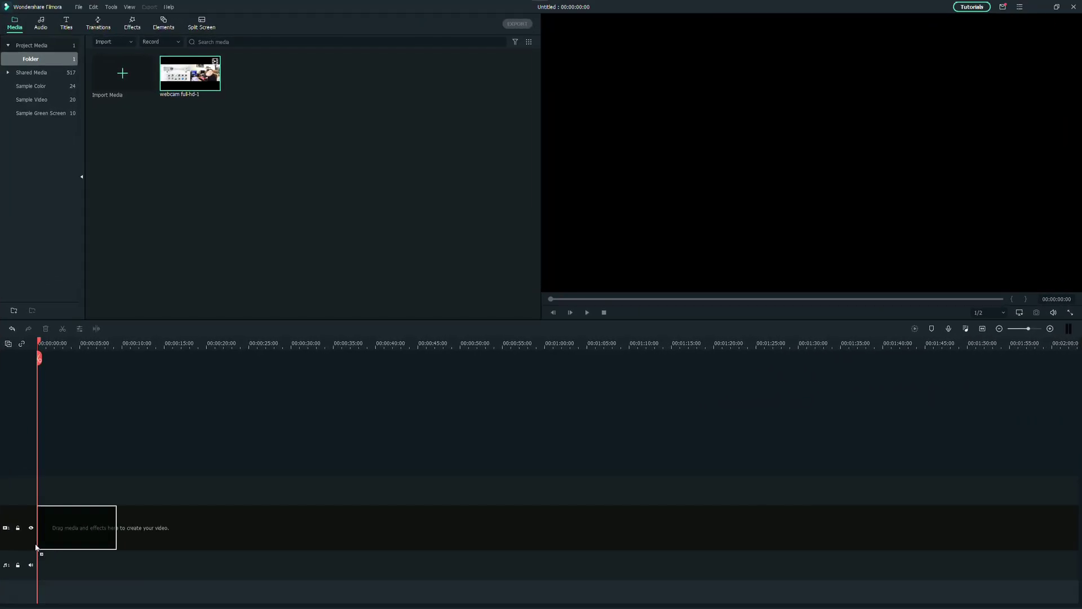
# - In Wondershare Filmora, place the recorded clip at the start of the first video track, keeping the 1920x1080 25fps project settings
pyautogui.moveTo(39, 550); pyautogui.dragTo(55, 538)
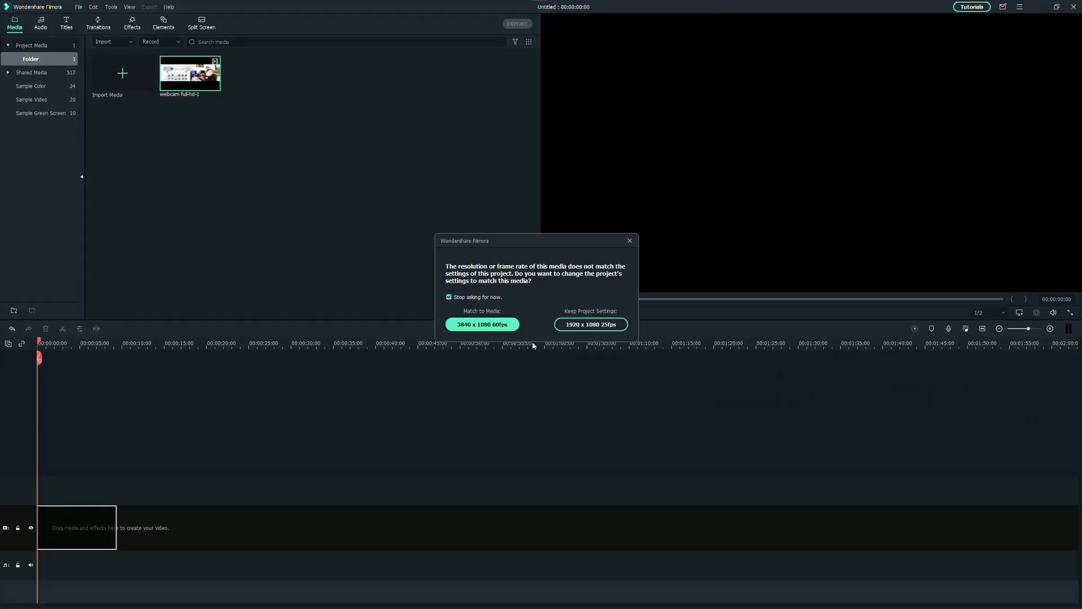
pyautogui.click(578, 329)
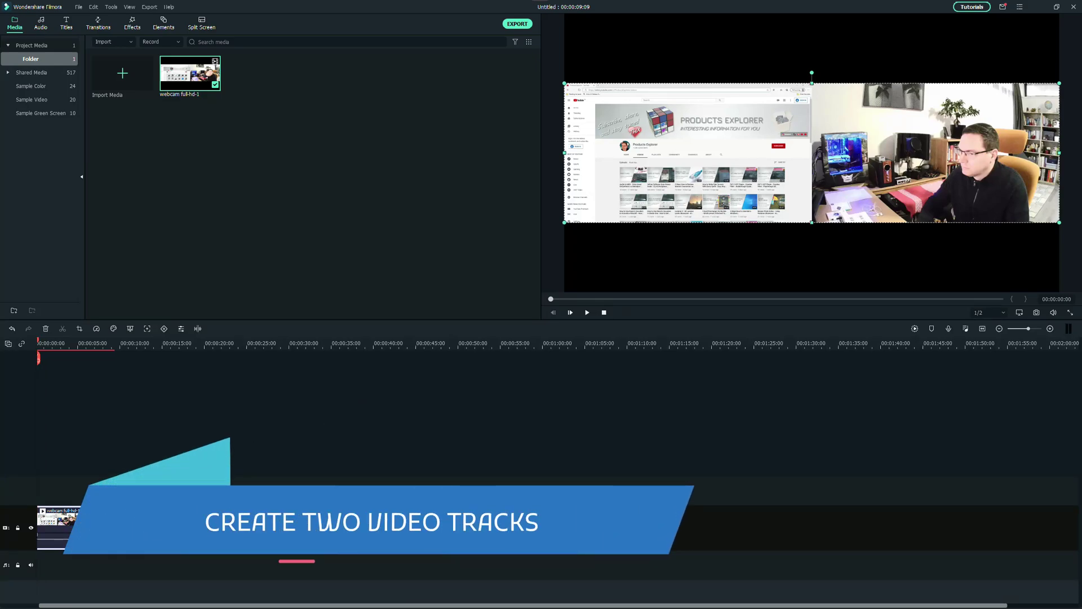
# - Scale the clip on the first track to 200% and shift it to X 586.5 so only the desktop half fills the frame
pyautogui.rightClick(96, 524)
pyautogui.click(116, 127)
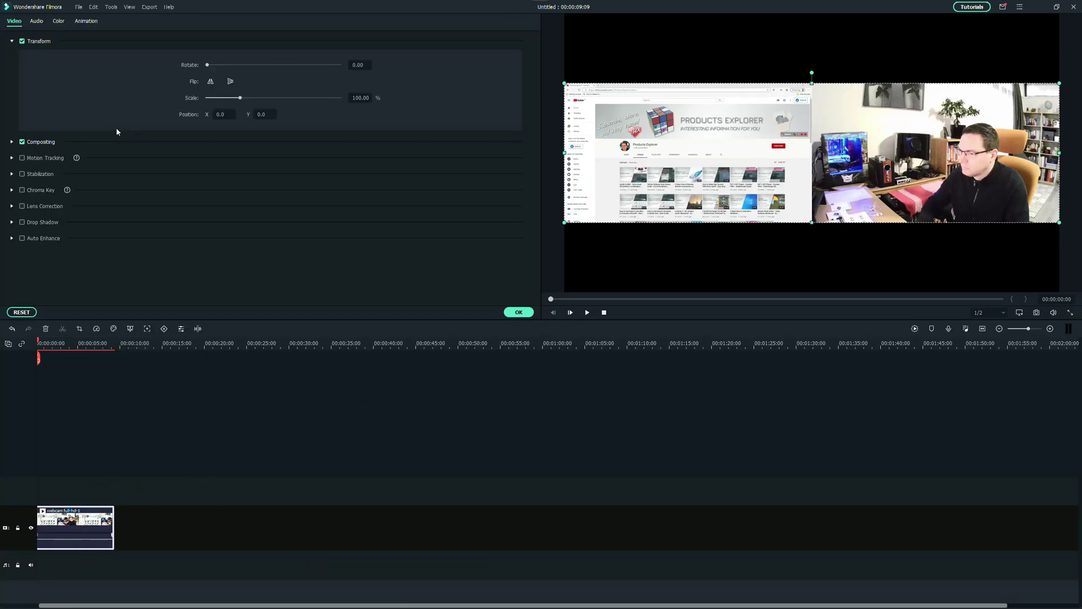
pyautogui.click(367, 99)
pyautogui.write('15')
pyautogui.press('BackSpace')
pyautogui.press('BackSpace')
pyautogui.write('200')
pyautogui.press('Return')
pyautogui.moveTo(670, 137); pyautogui.dragTo(922, 134)
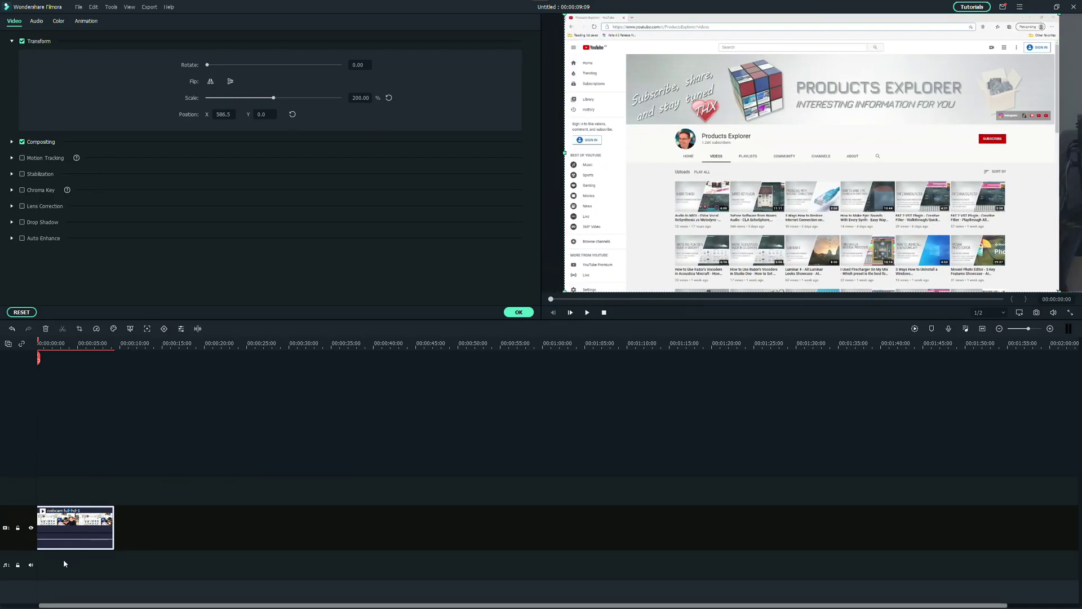
pyautogui.click(519, 311)
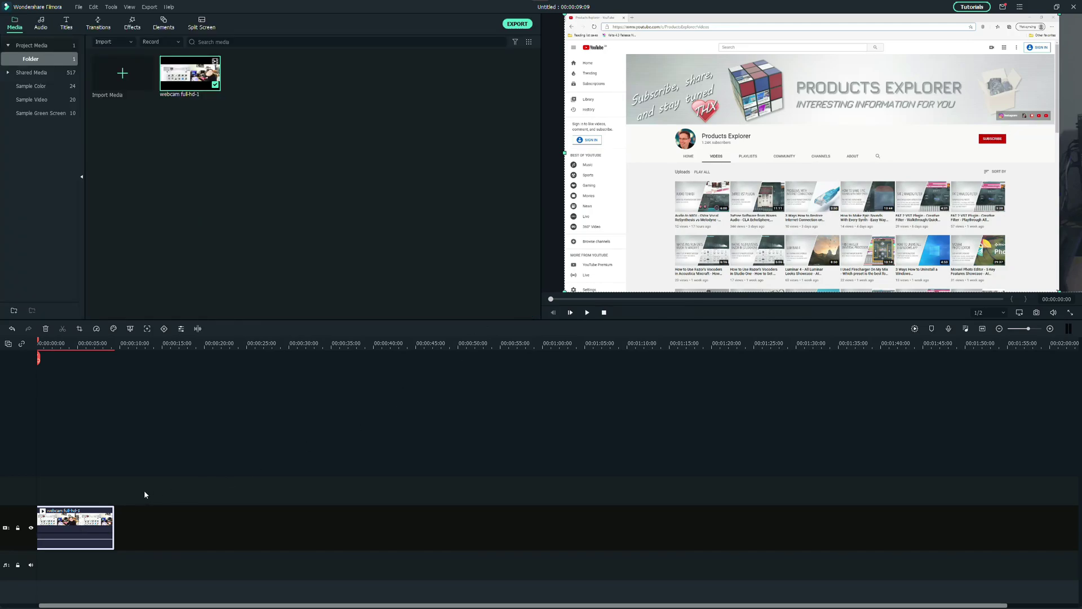
# - Add a second copy of the recorded clip at the start of a new video track above the first
pyautogui.moveTo(79, 602); pyautogui.dragTo(78, 602)
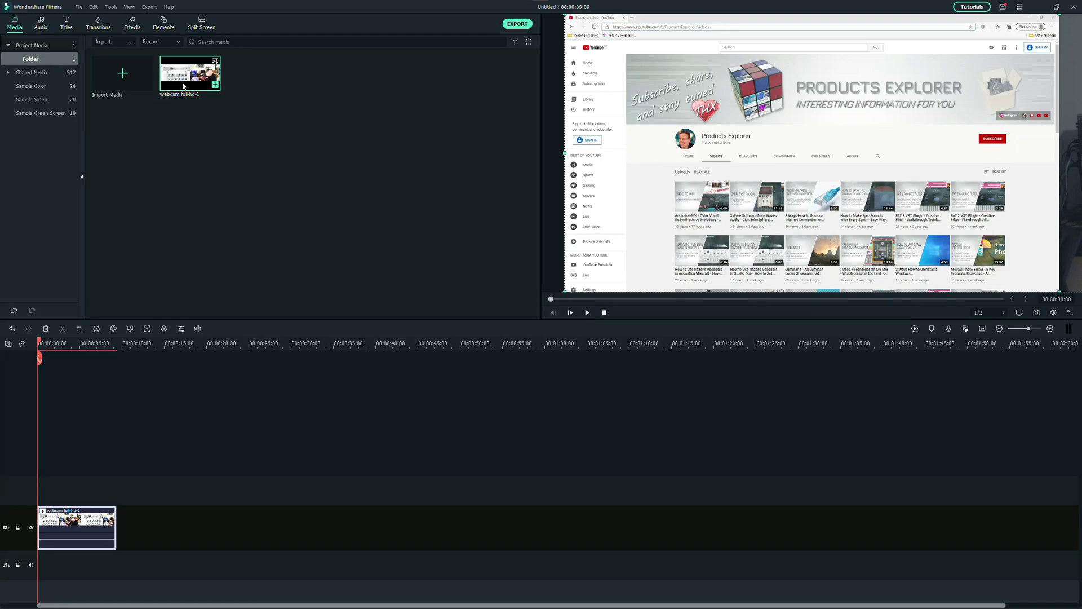
pyautogui.moveTo(186, 79); pyautogui.dragTo(39, 474)
pyautogui.click(70, 345)
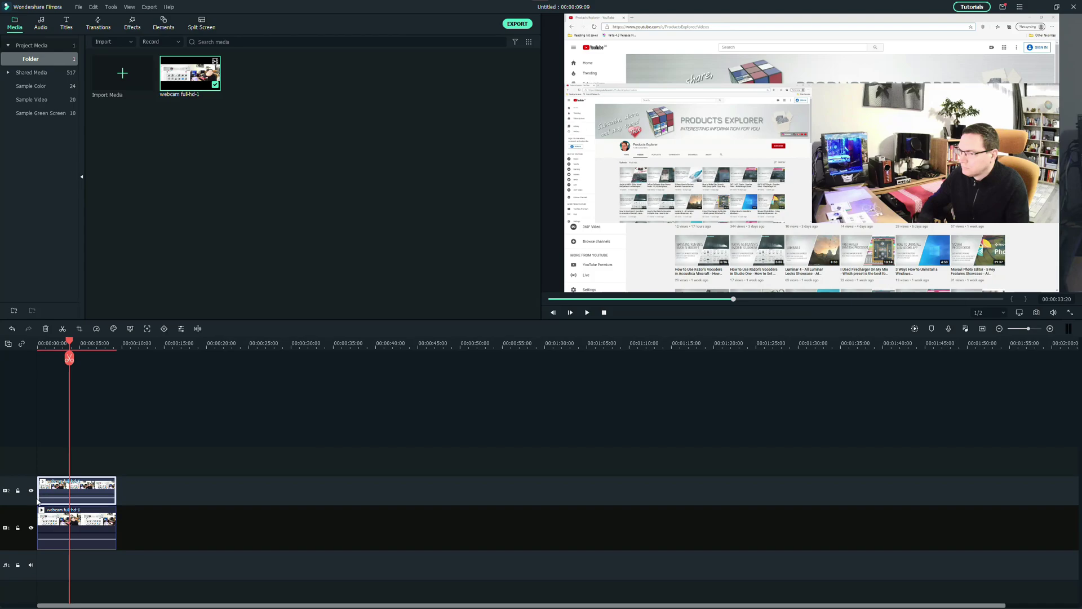
# - Scale the upper track's clip to 200% and shift it to X -587.0 so the webcam half fills the frame
pyautogui.rightClick(93, 487)
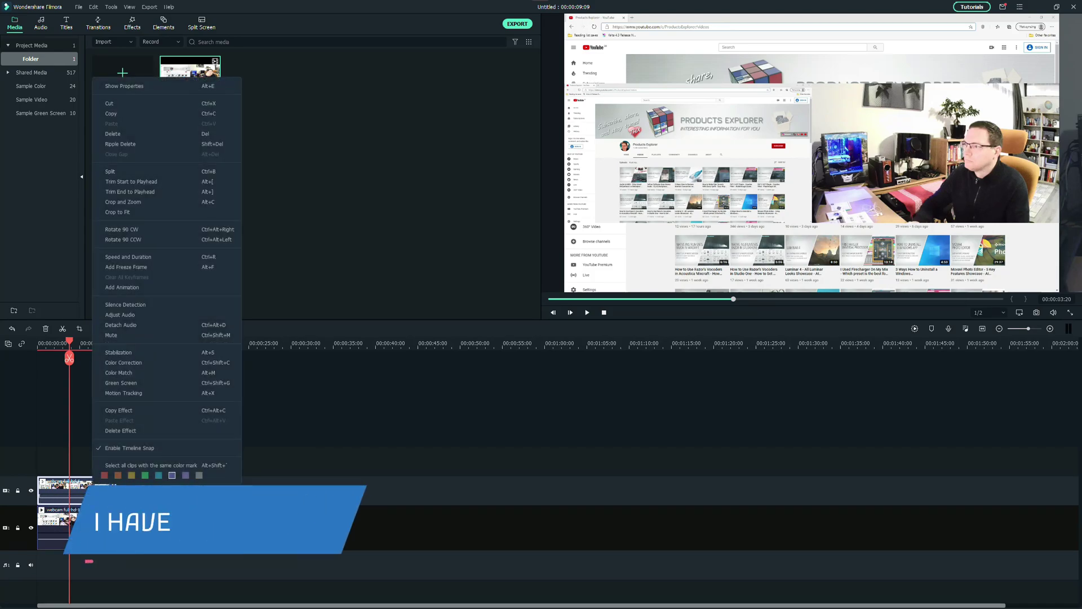
pyautogui.click(114, 86)
pyautogui.click(360, 97)
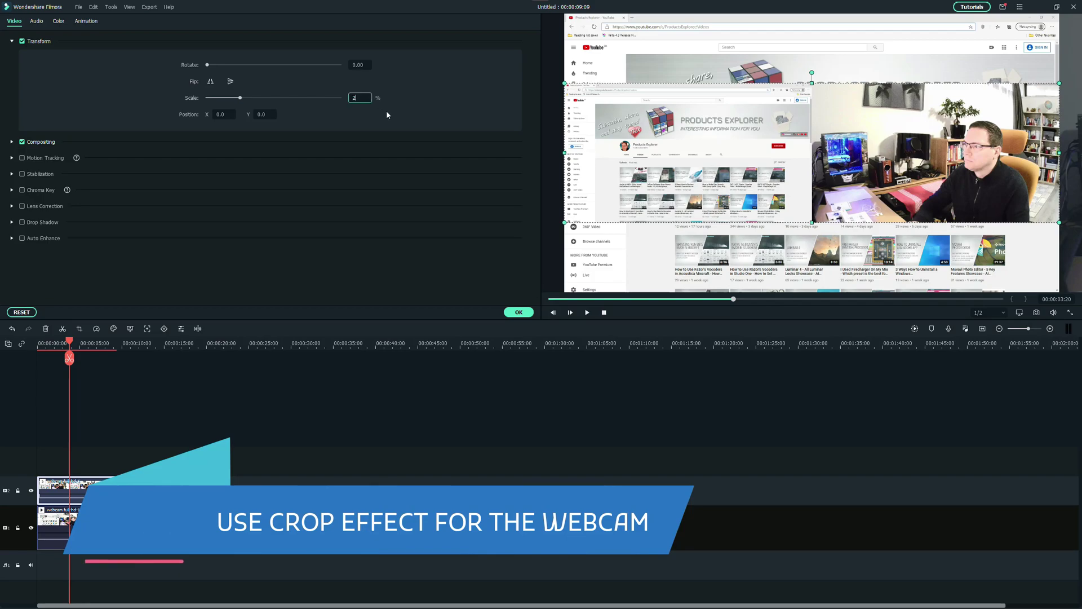
pyautogui.write('200')
pyautogui.press('Return')
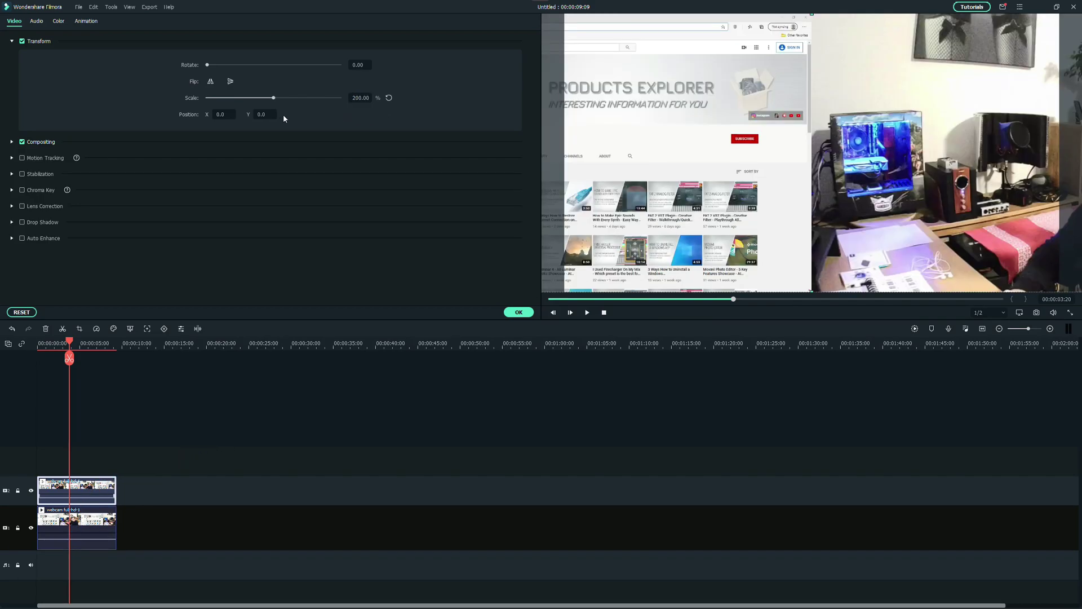
pyautogui.moveTo(220, 114); pyautogui.dragTo(77, 114)
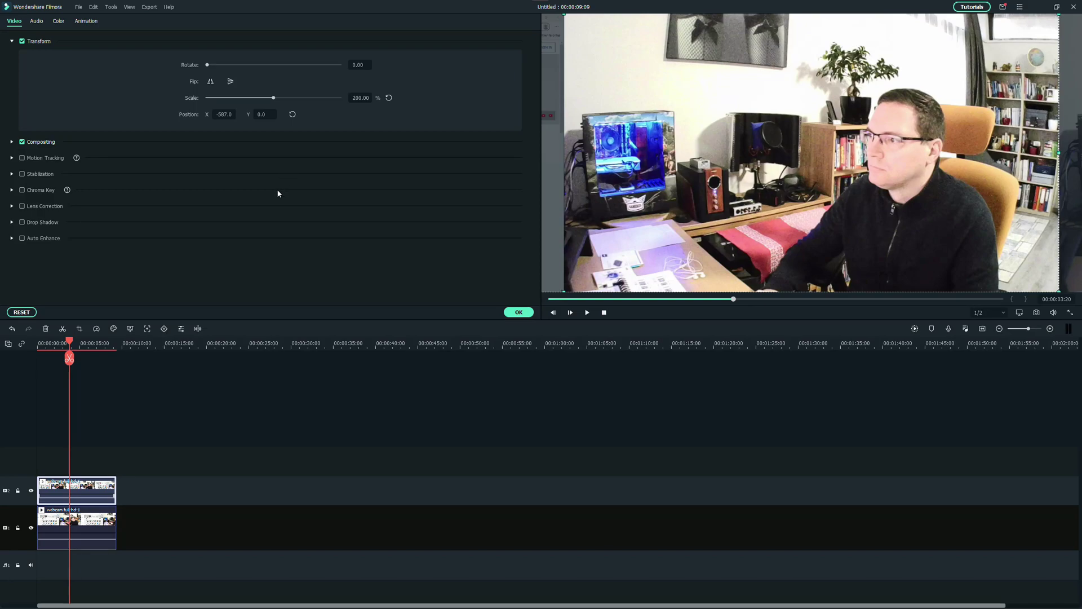
# - Shrink the upper track's webcam clip to about 131.5% and reposition it at X -346.8, Y -55.2 over the desktop footage
pyautogui.click(603, 316)
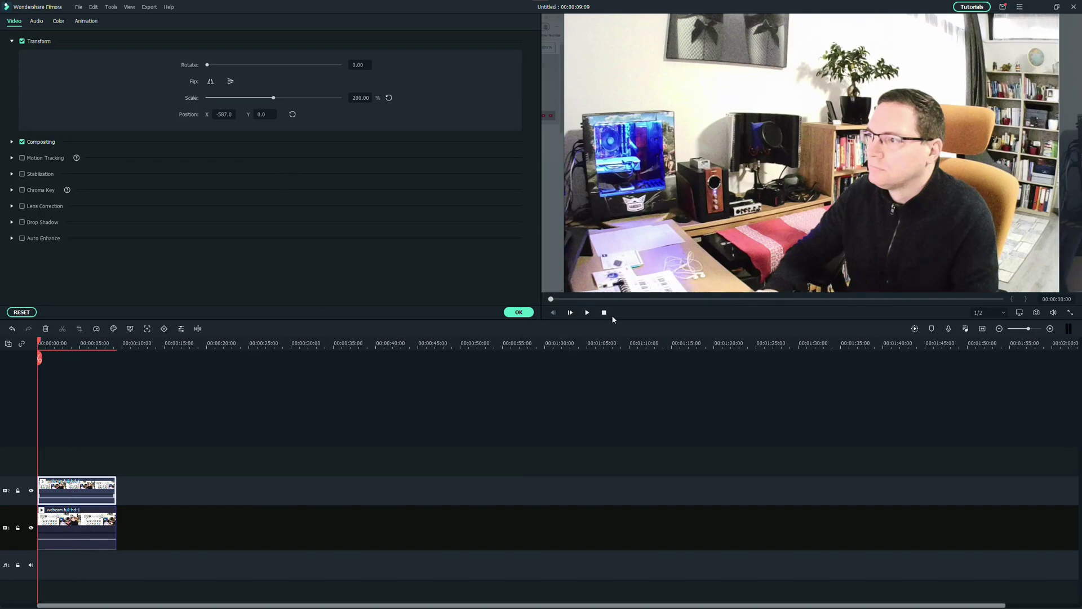
pyautogui.click(88, 495)
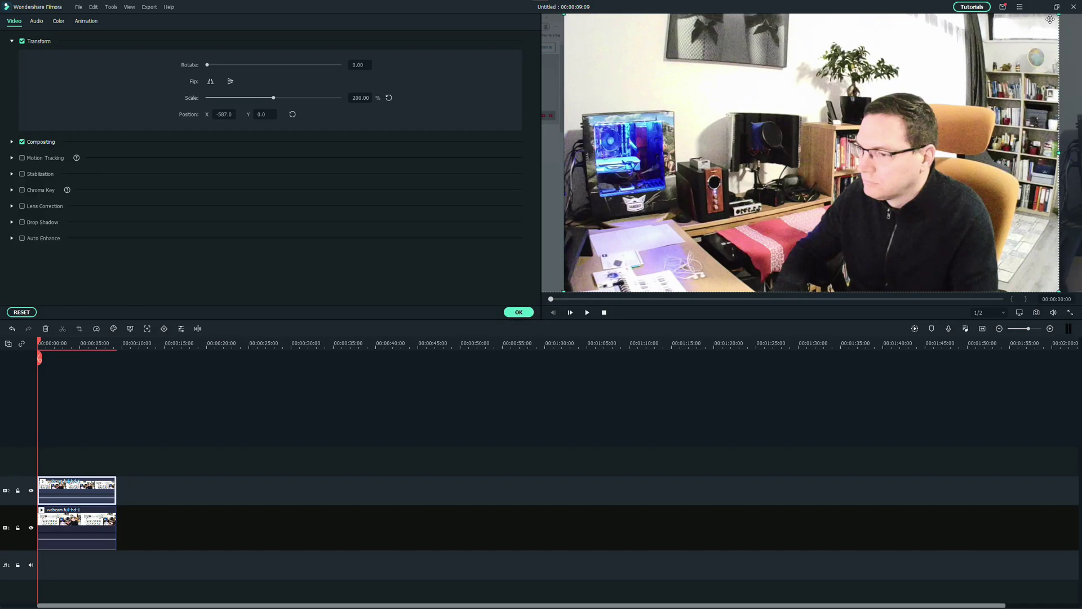
pyautogui.moveTo(1058, 16); pyautogui.dragTo(723, 231)
pyautogui.moveTo(657, 222); pyautogui.dragTo(922, 193)
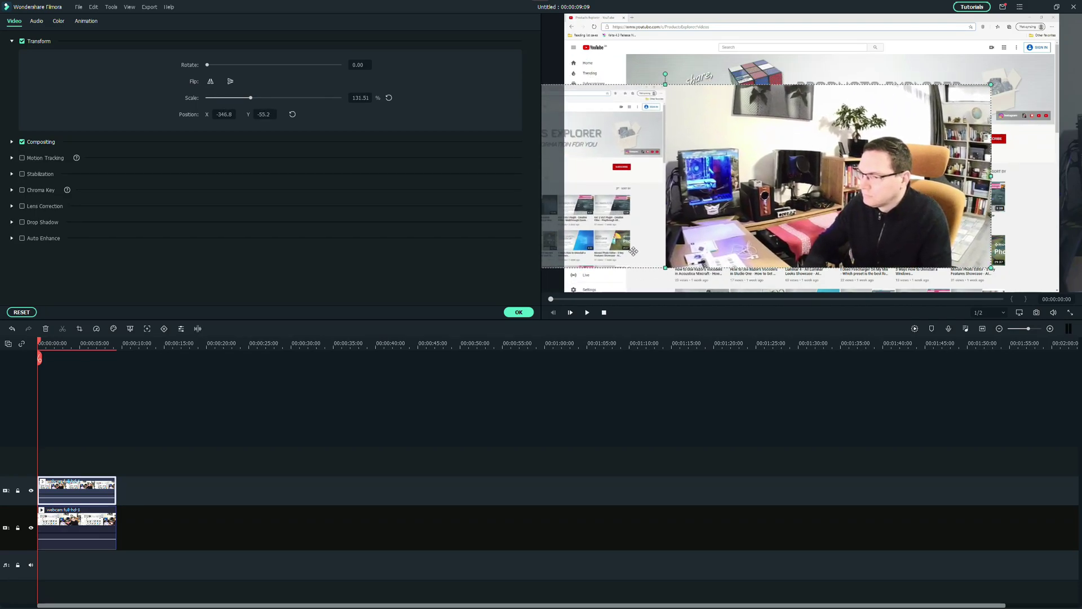
pyautogui.click(516, 314)
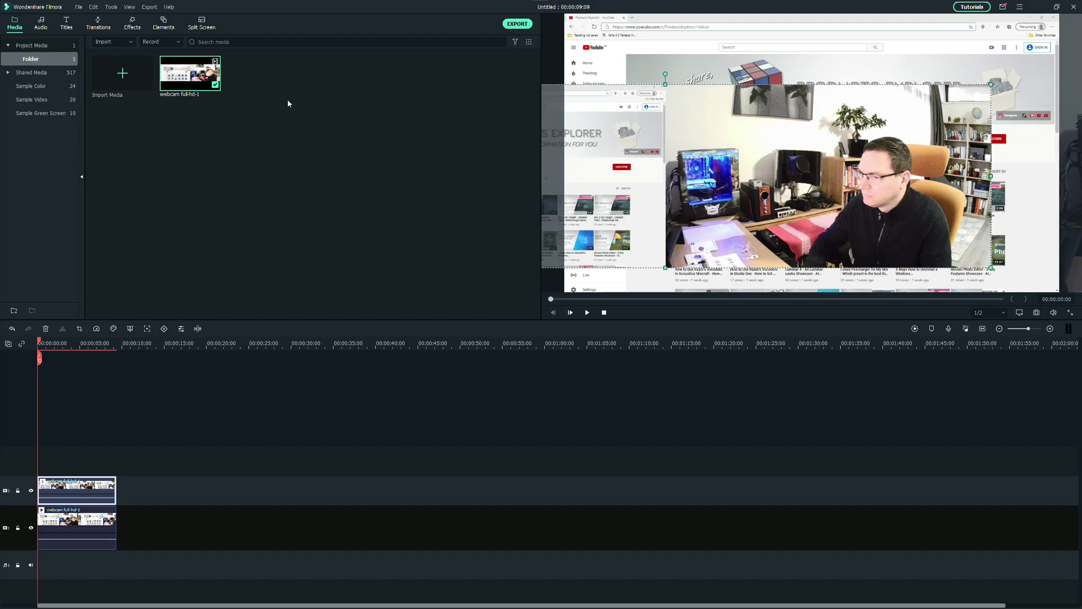
# - Apply the Crop utility effect to the webcam clip on the upper track
pyautogui.click(135, 26)
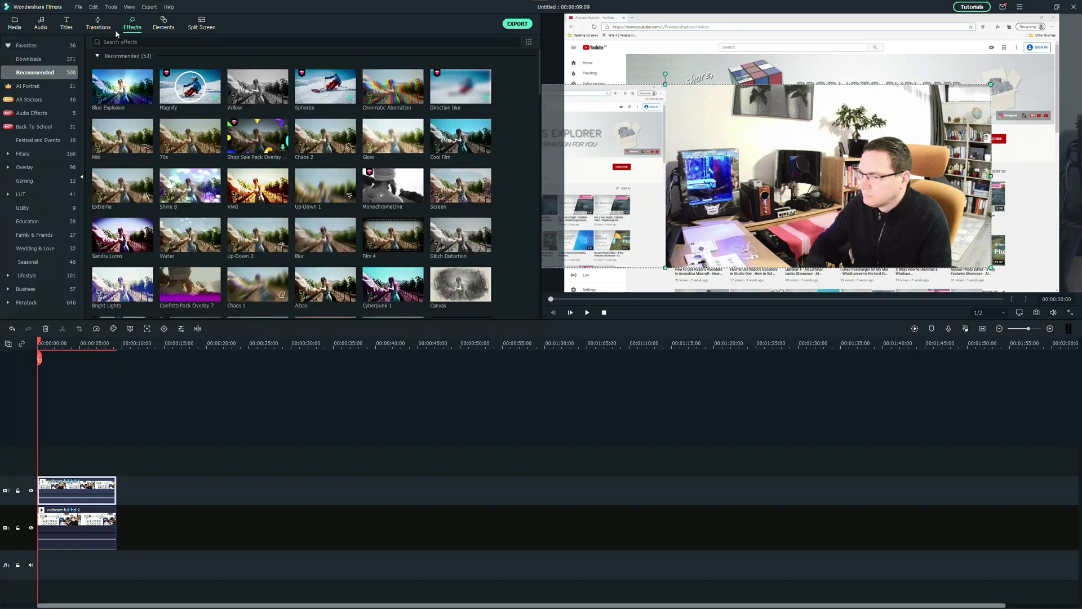
pyautogui.click(53, 202)
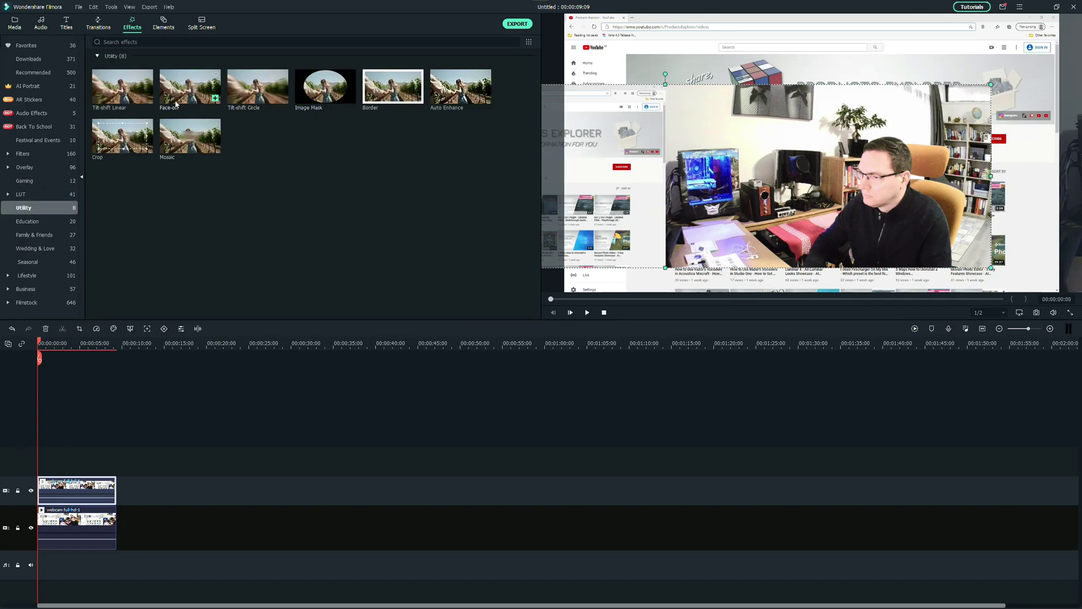
pyautogui.moveTo(110, 148); pyautogui.dragTo(82, 491)
# - Crop 50 off the left of the upper clip to hide its desktop half, and shrink the webcam overlay further
pyautogui.rightClick(89, 487)
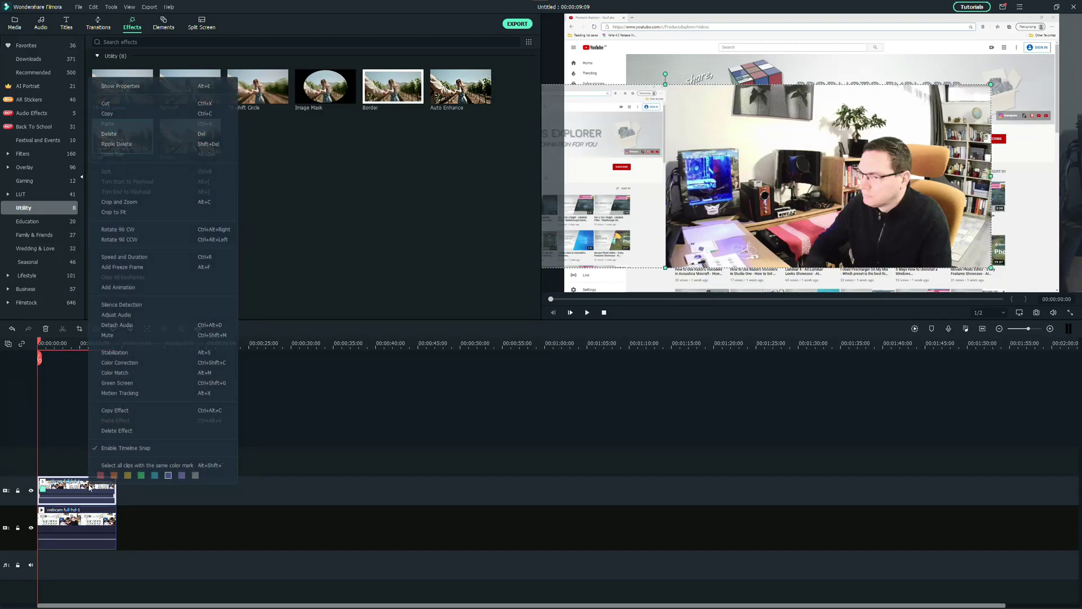
pyautogui.click(97, 88)
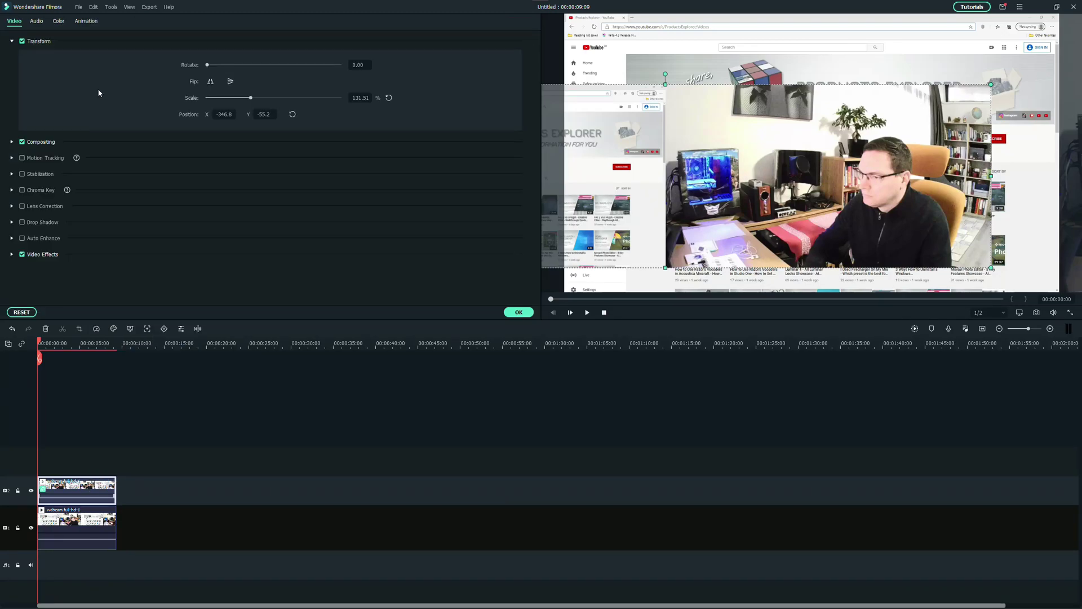
pyautogui.click(11, 255)
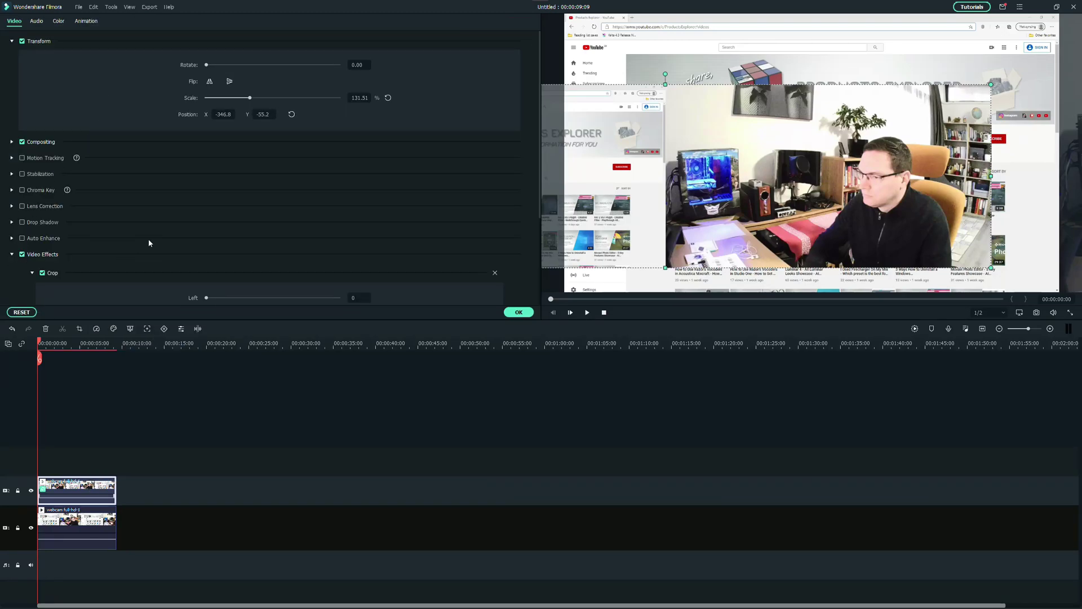
pyautogui.scroll(-2, 149, 240)
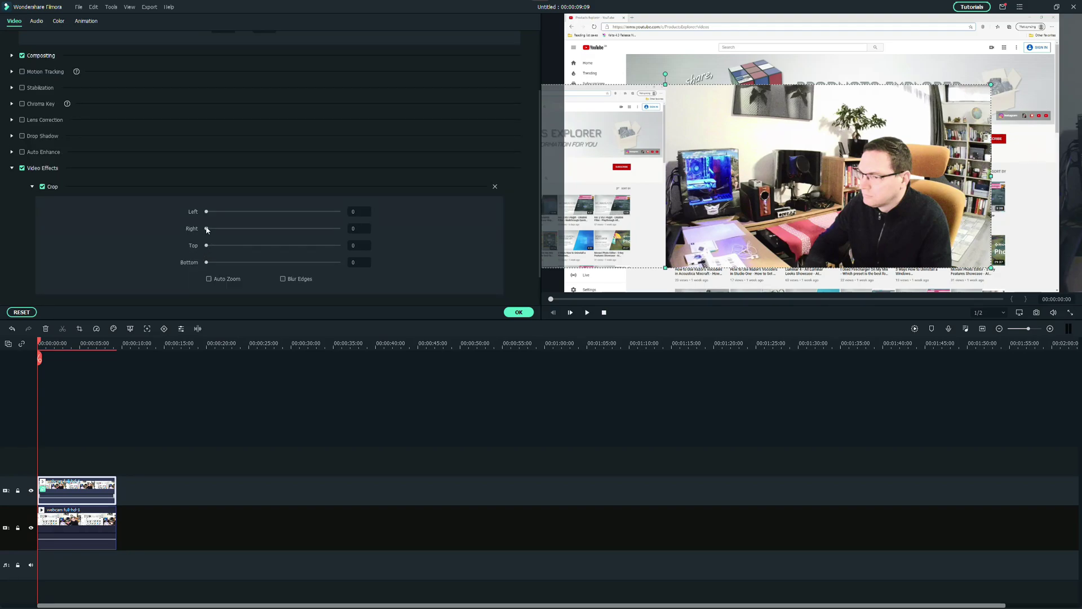
pyautogui.moveTo(209, 212); pyautogui.dragTo(275, 214)
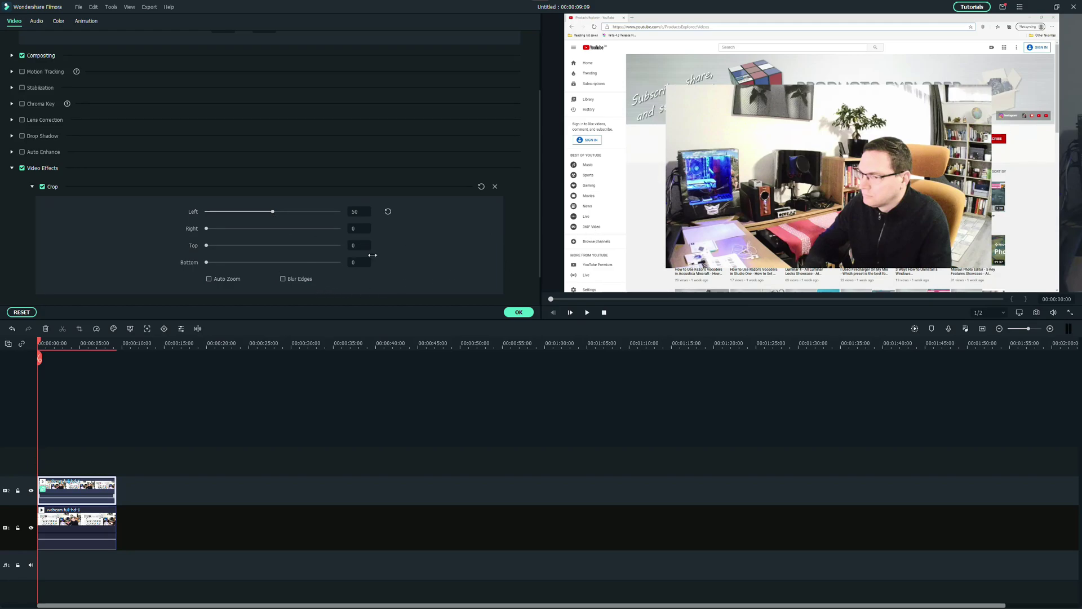
pyautogui.click(732, 119)
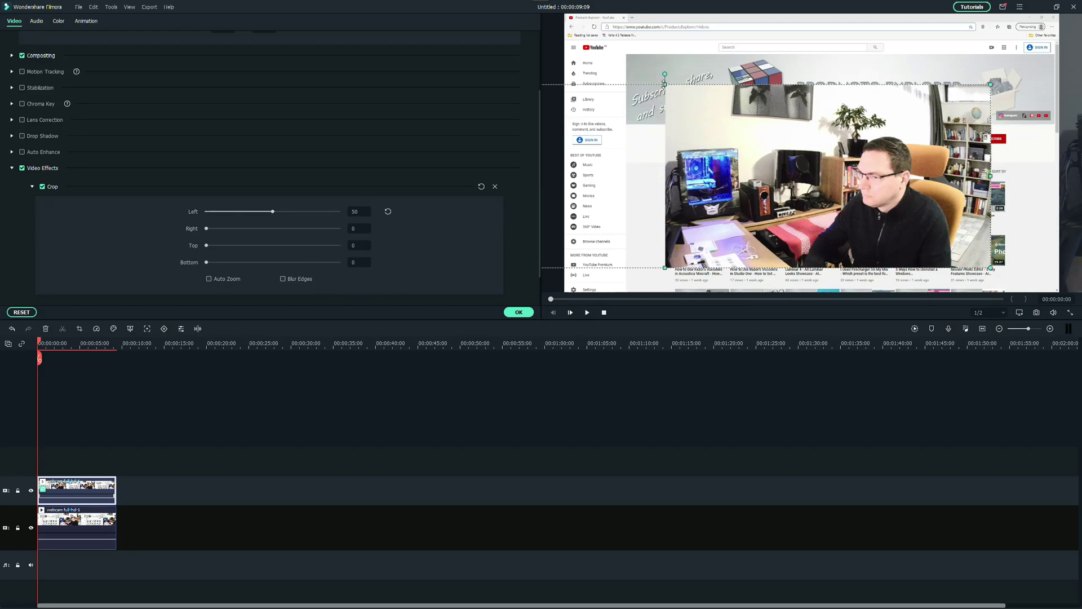
pyautogui.moveTo(991, 84); pyautogui.dragTo(812, 183)
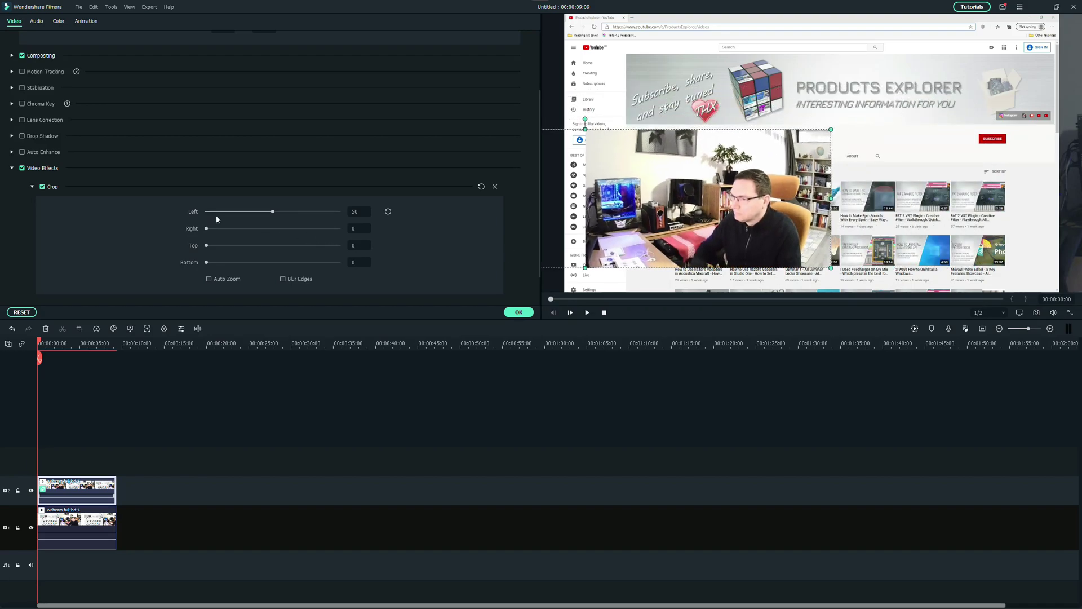
# - Tighten the webcam crop to Left 65 and Top 18, and move the overlay to the lower-right corner of the frame
pyautogui.moveTo(276, 212); pyautogui.dragTo(294, 212)
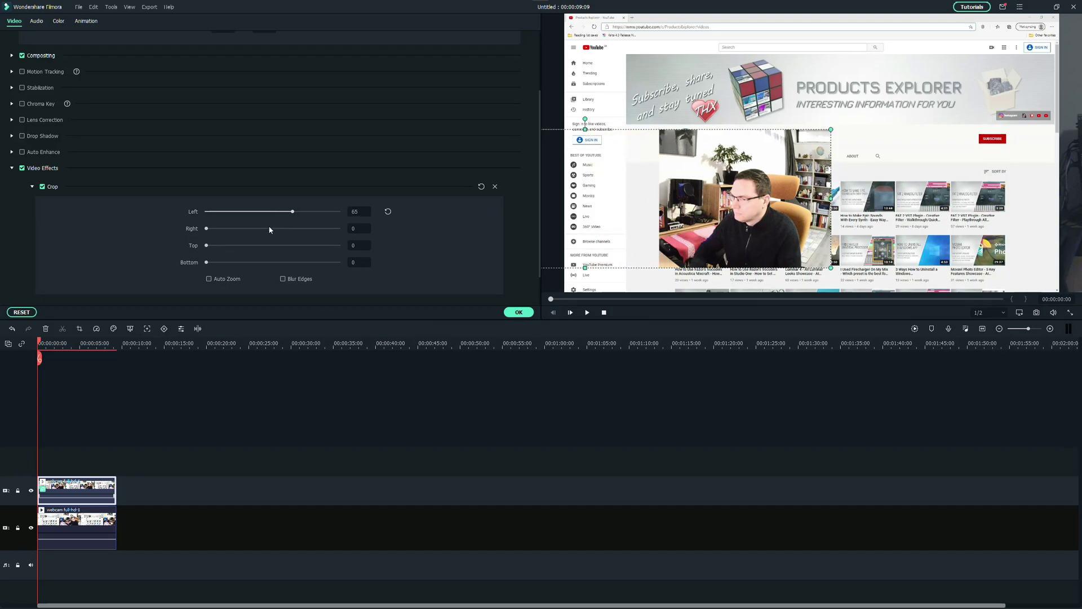
pyautogui.moveTo(207, 248); pyautogui.dragTo(230, 251)
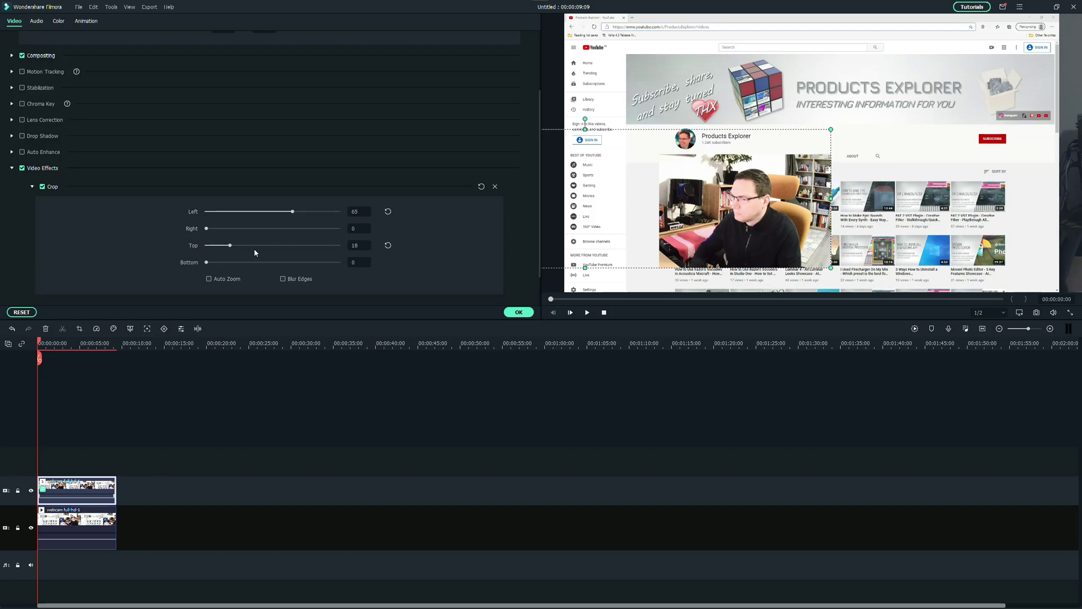
pyautogui.moveTo(715, 212); pyautogui.dragTo(920, 220)
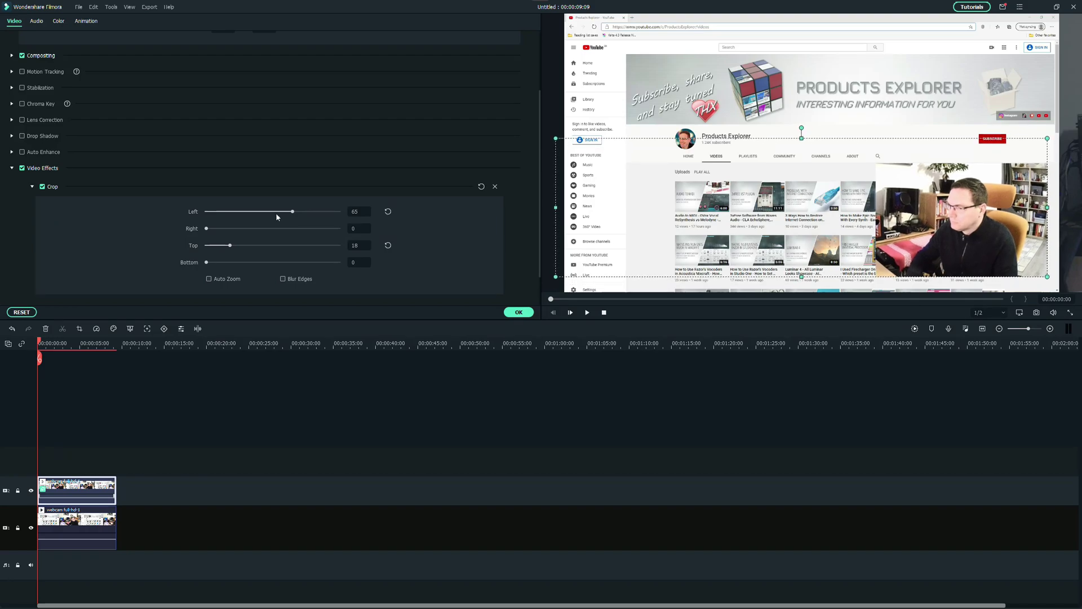
# - Add a drop shadow to the webcam overlay with distance 4, blur 2 and opacity 73
pyautogui.click(21, 138)
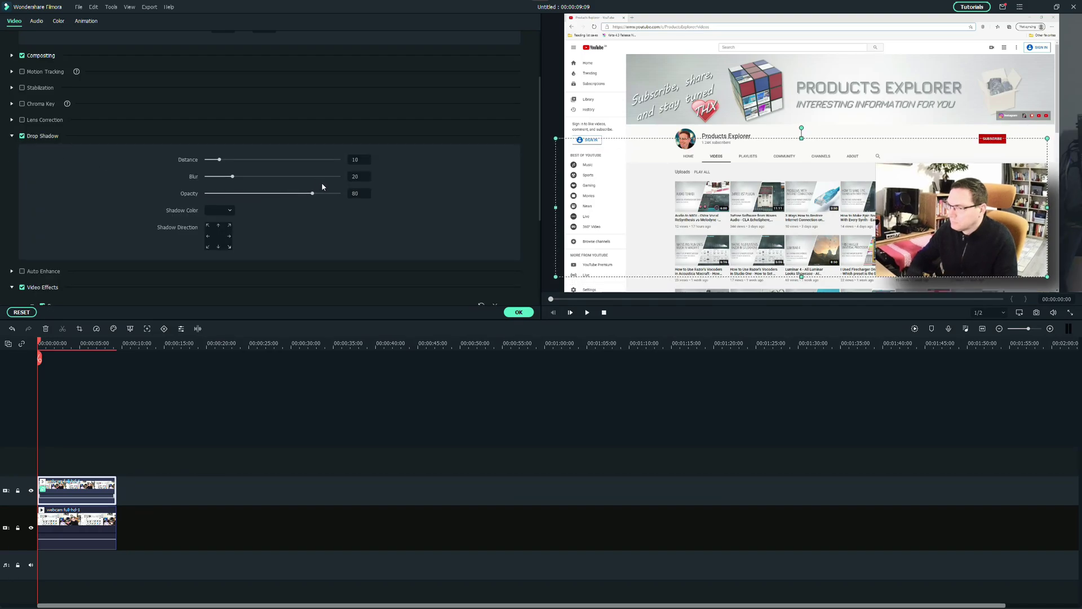
pyautogui.click(357, 160)
pyautogui.write('4')
pyautogui.press('Return')
pyautogui.click(356, 177)
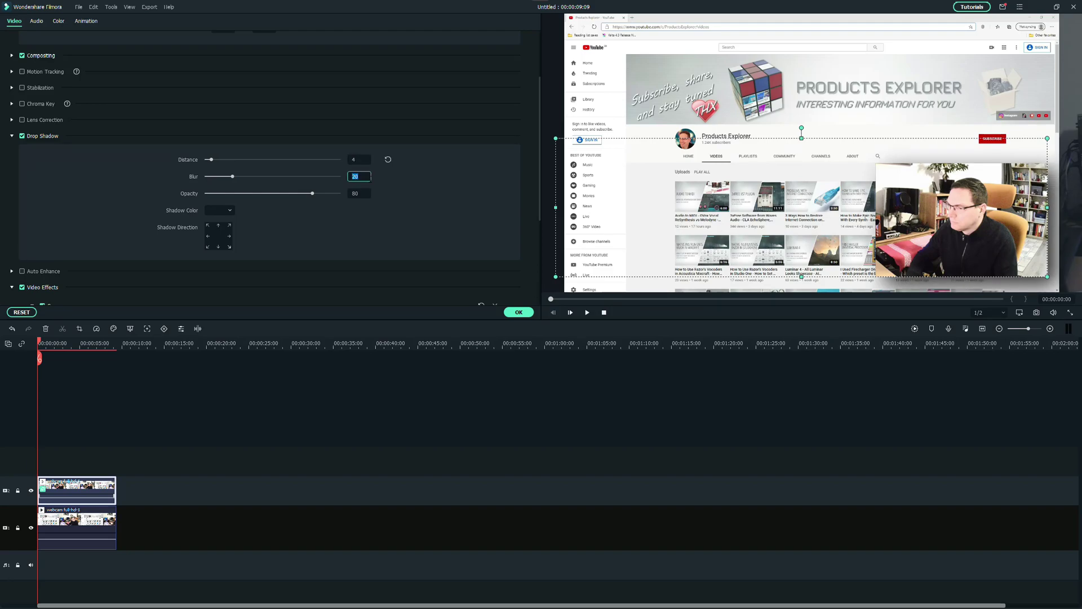
pyautogui.press('Return')
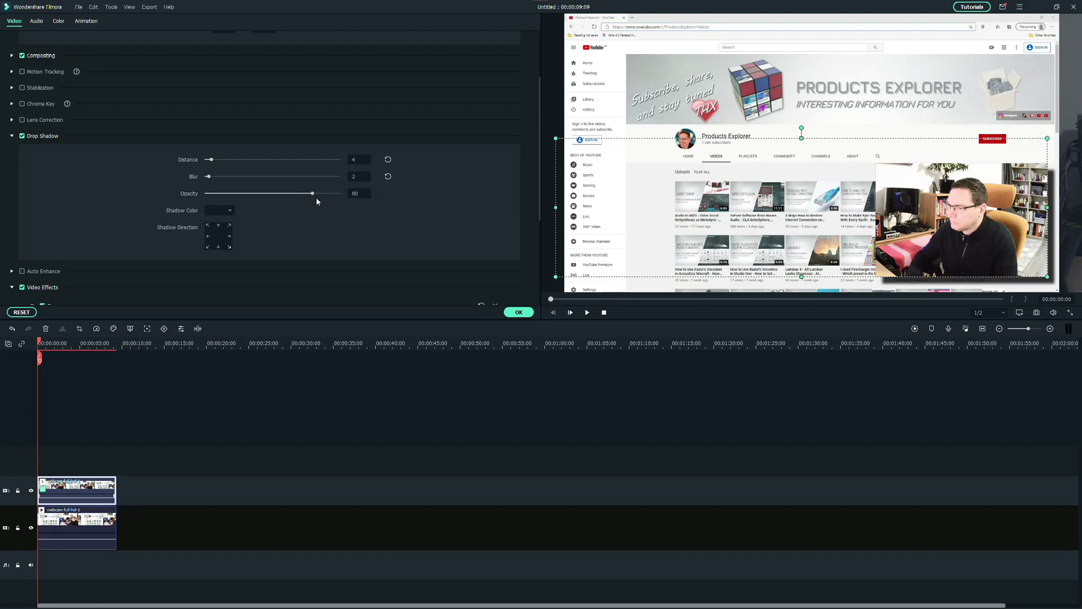
pyautogui.moveTo(311, 195); pyautogui.dragTo(304, 197)
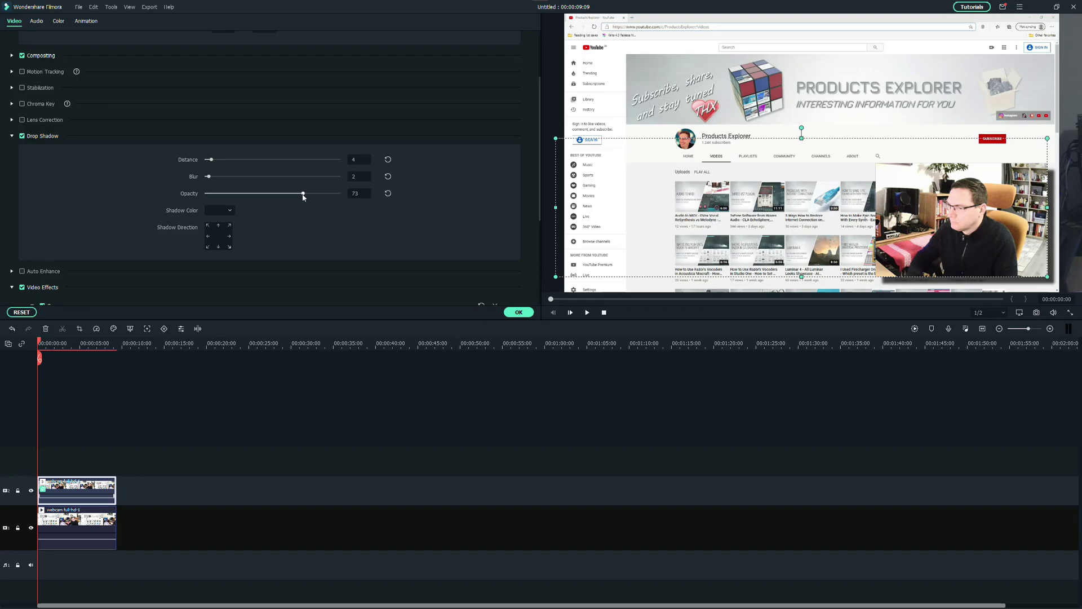
pyautogui.click(517, 312)
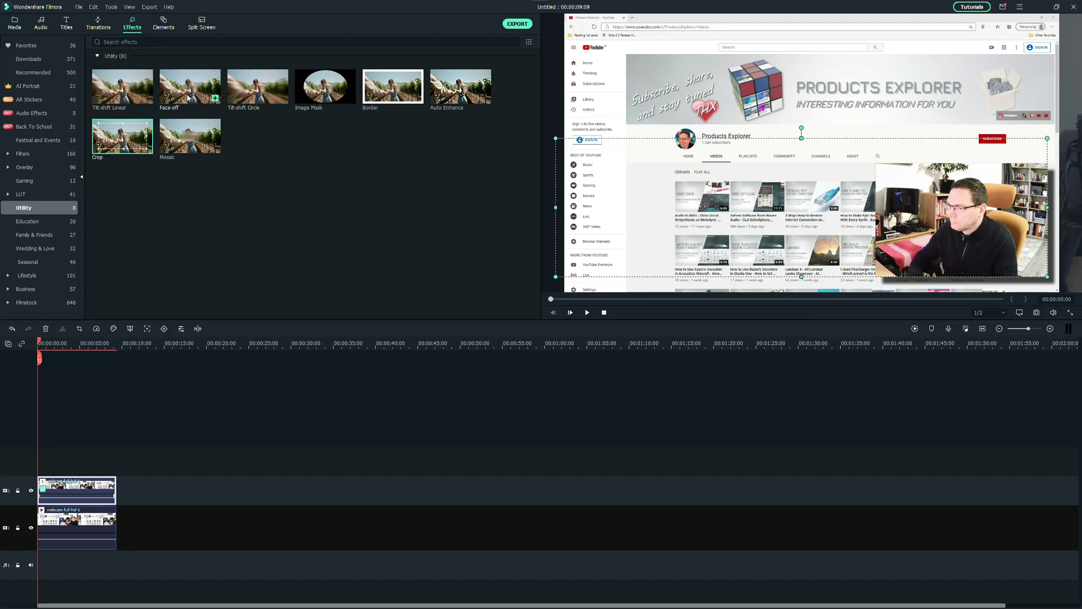
# - Apply the Border utility effect to the upper track's webcam clip and set both its start and end colors to black
pyautogui.moveTo(351, 101)
pyautogui.moveTo(392, 88); pyautogui.dragTo(79, 483)
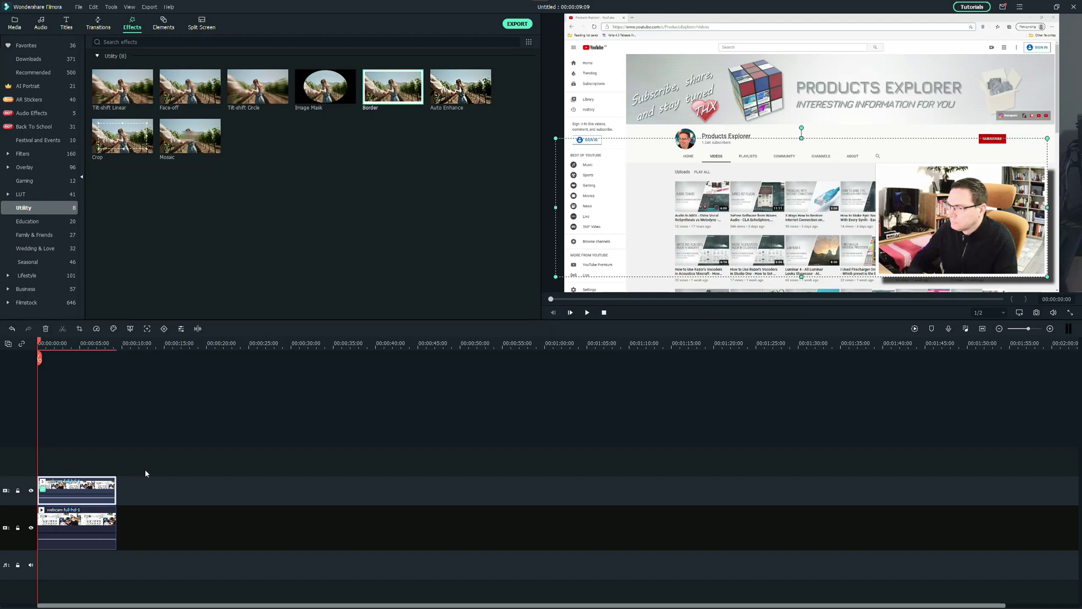
pyautogui.rightClick(83, 485)
pyautogui.click(89, 84)
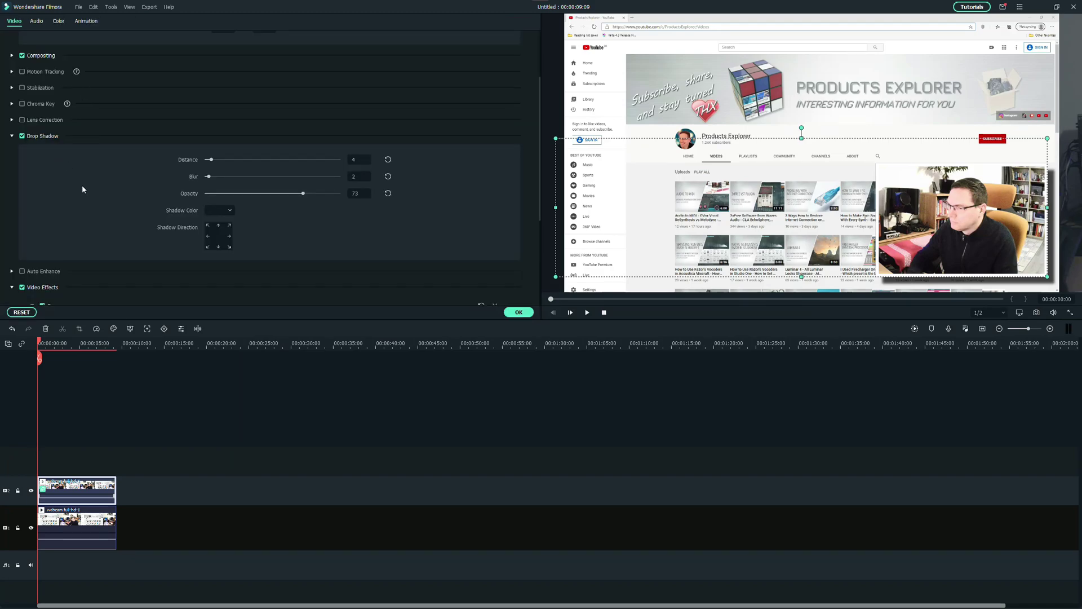
pyautogui.scroll(-4, 62, 255)
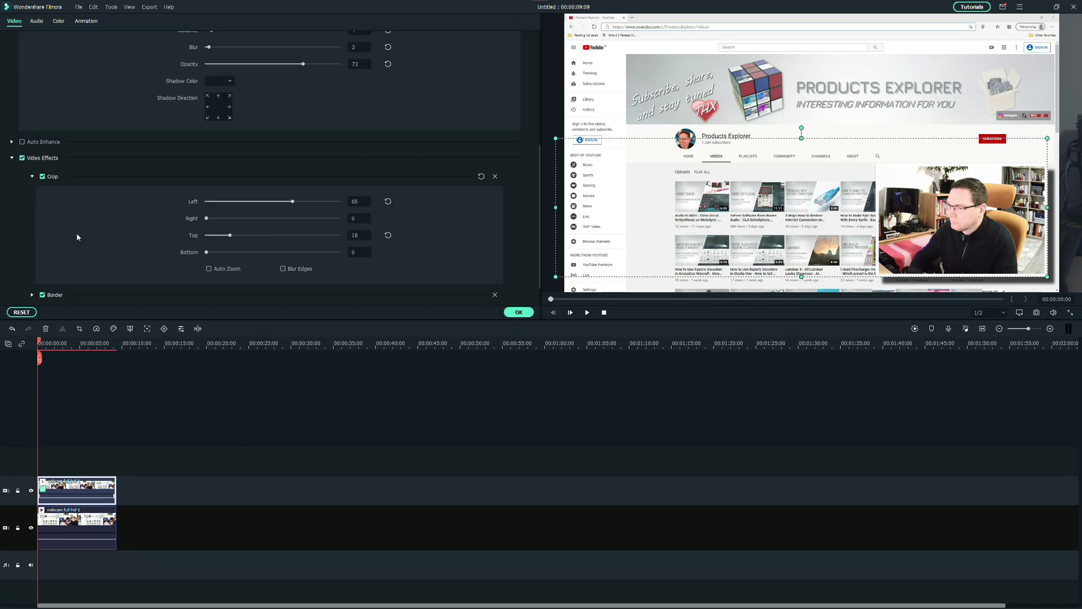
pyautogui.click(31, 264)
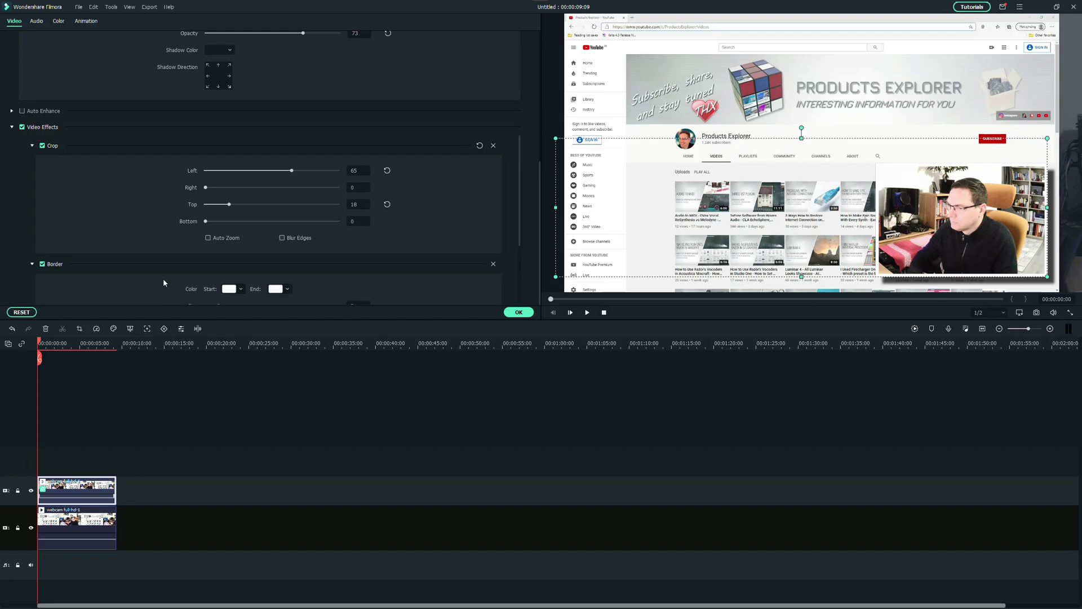
pyautogui.scroll(-2, 162, 276)
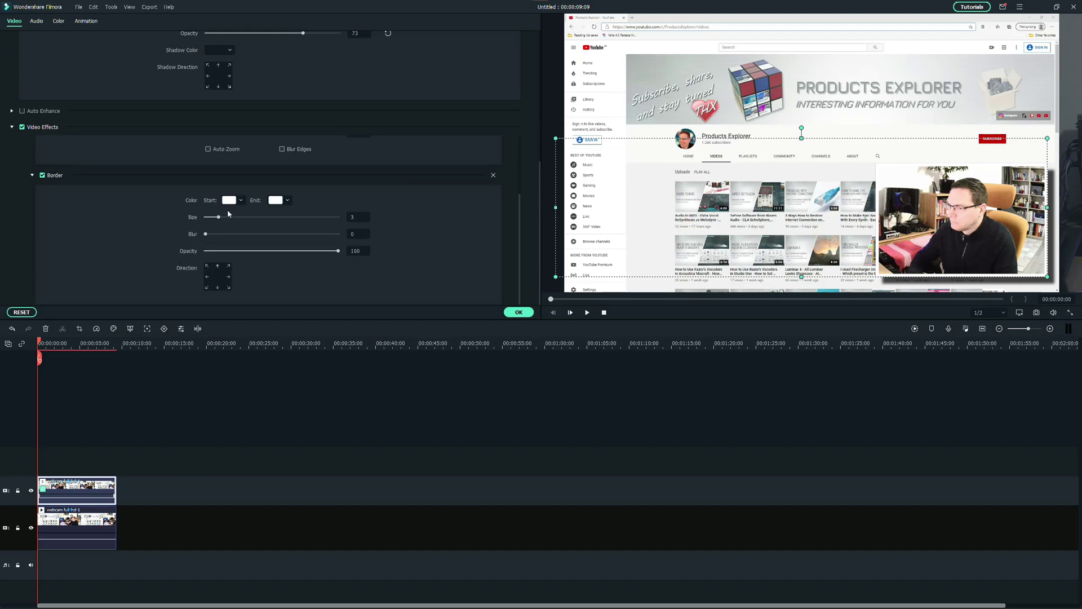
pyautogui.click(241, 201)
pyautogui.click(235, 238)
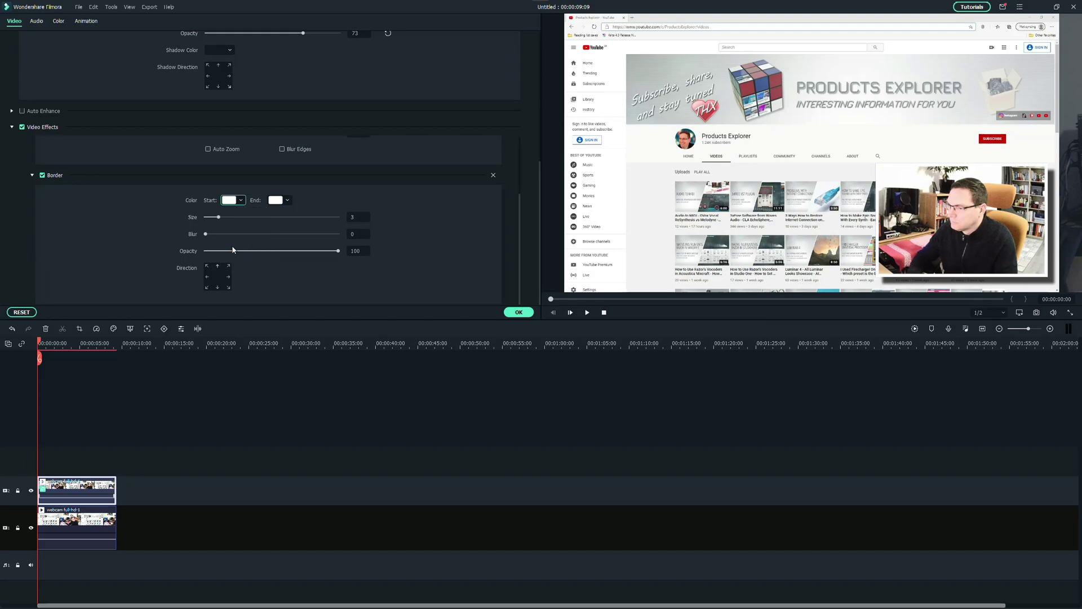
pyautogui.click(288, 201)
pyautogui.click(279, 249)
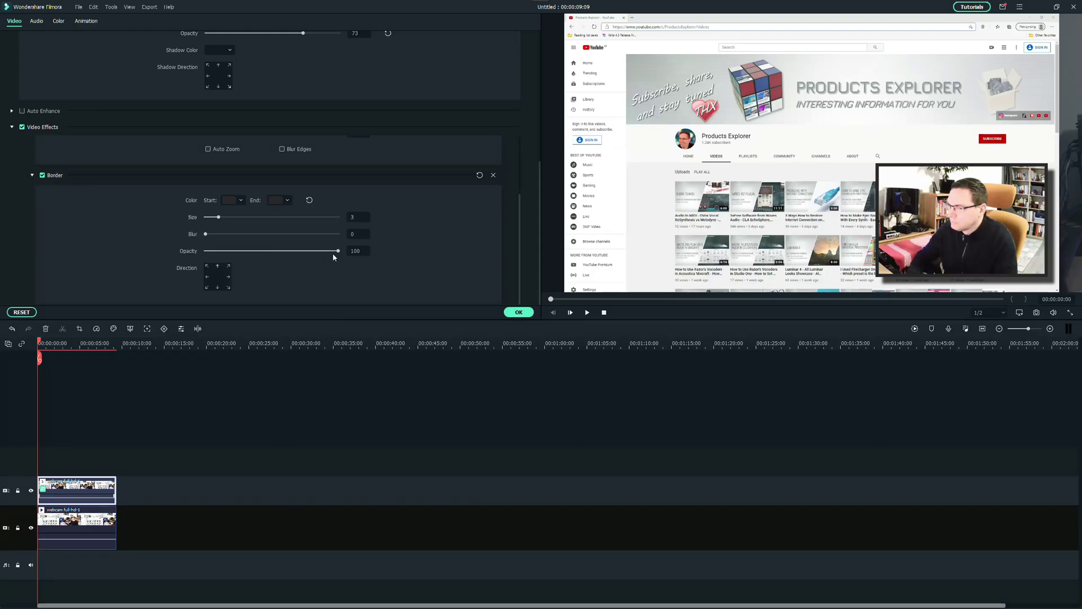
# - Soften the webcam overlay's border with blur 1 and opacity 89
pyautogui.moveTo(338, 253); pyautogui.dragTo(328, 253)
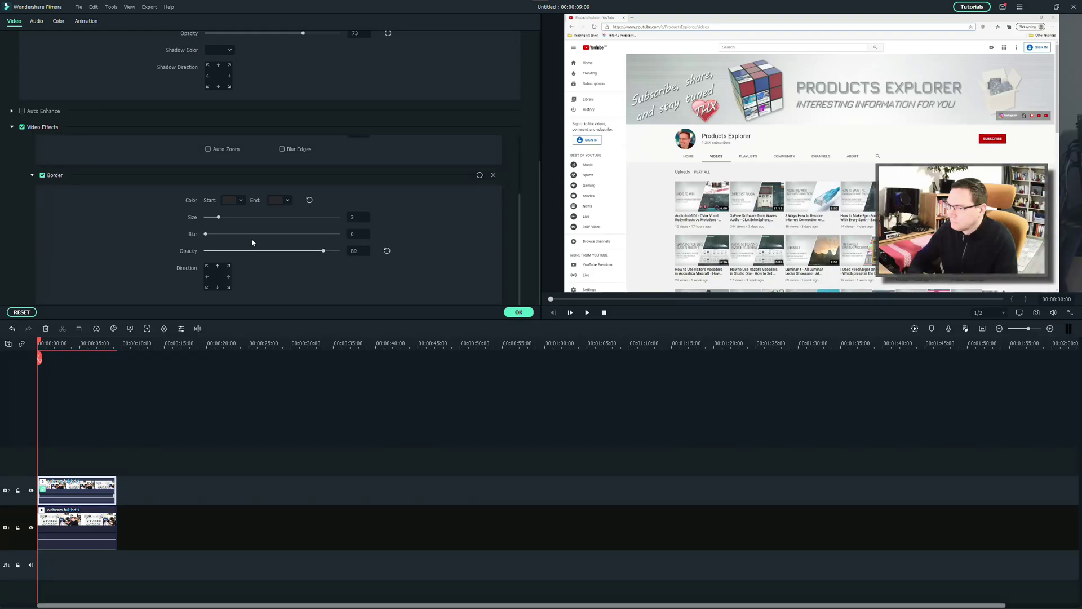
pyautogui.moveTo(210, 236); pyautogui.dragTo(210, 236)
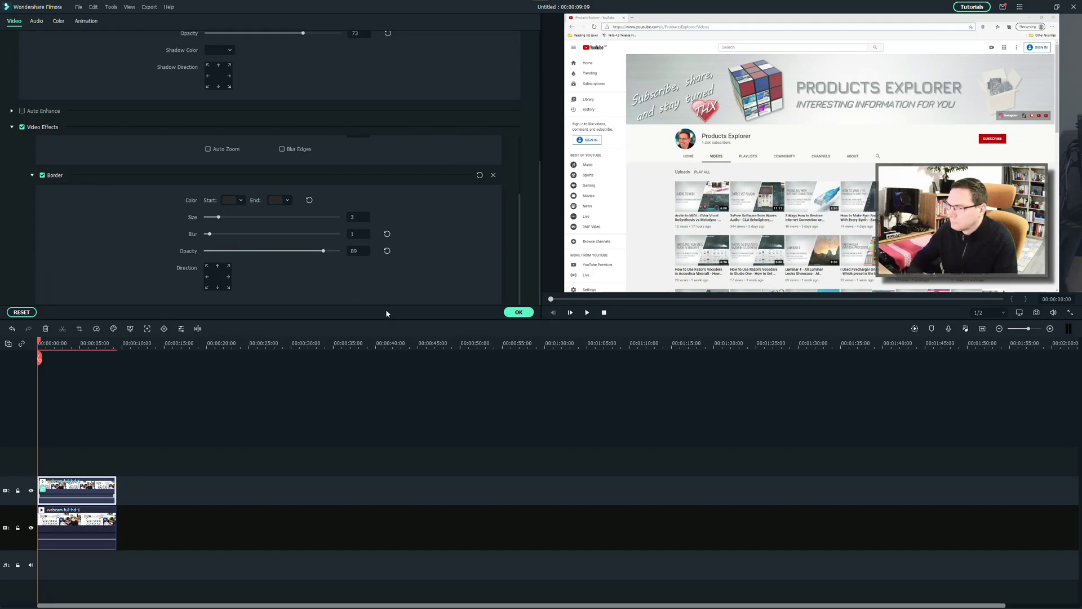
pyautogui.click(356, 251)
pyautogui.click(519, 312)
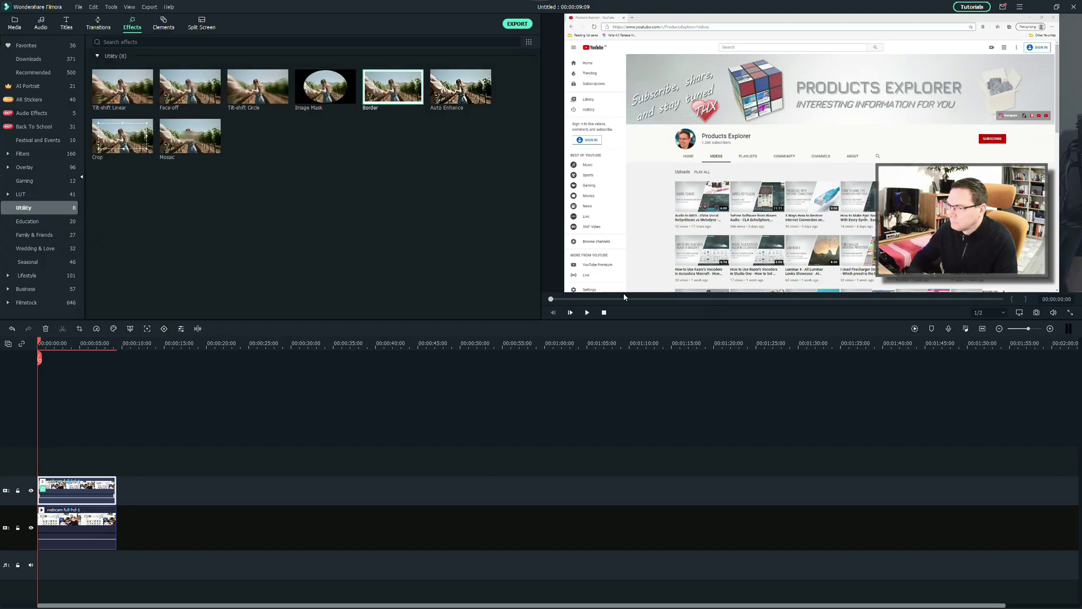
# - Enlarge the bordered webcam overlay and reposition it over the lower-left part of the desktop frame
pyautogui.moveTo(949, 210); pyautogui.dragTo(953, 216)
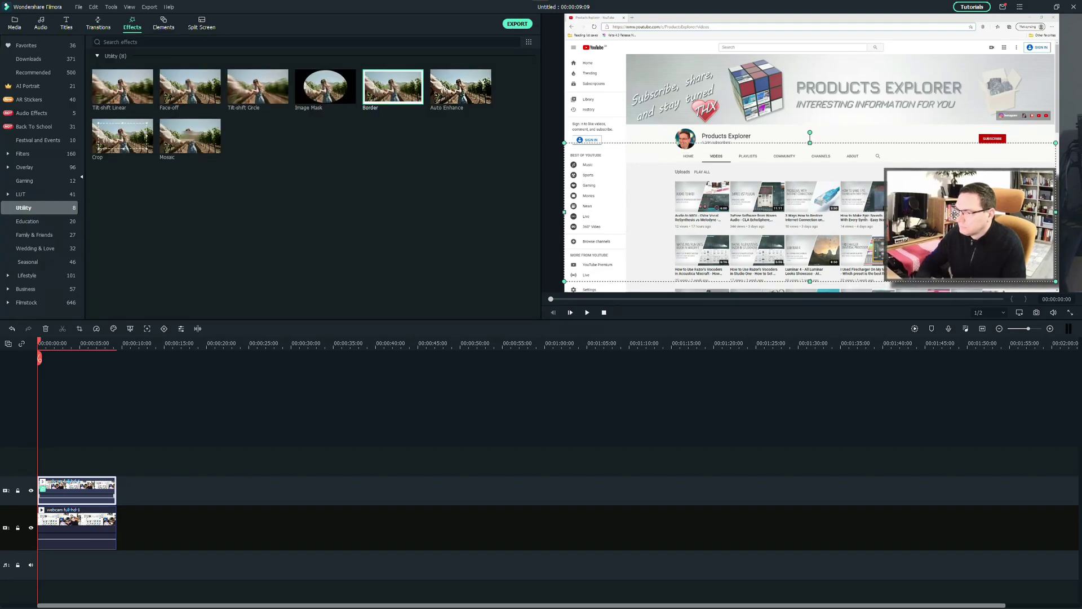
pyautogui.click(588, 414)
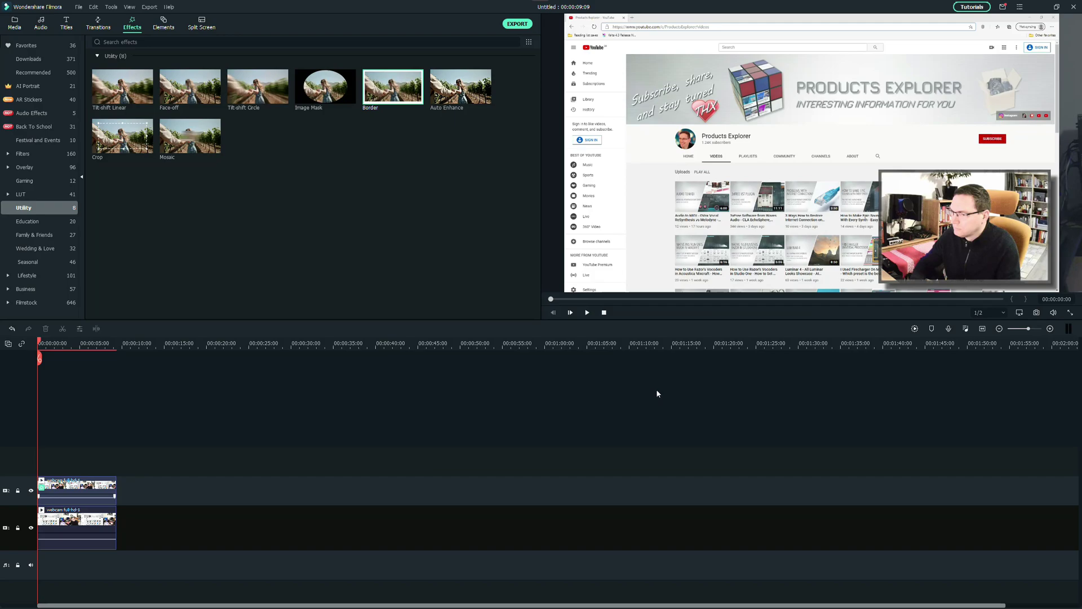
pyautogui.moveTo(965, 228); pyautogui.dragTo(655, 231)
pyautogui.moveTo(742, 147); pyautogui.dragTo(863, 91)
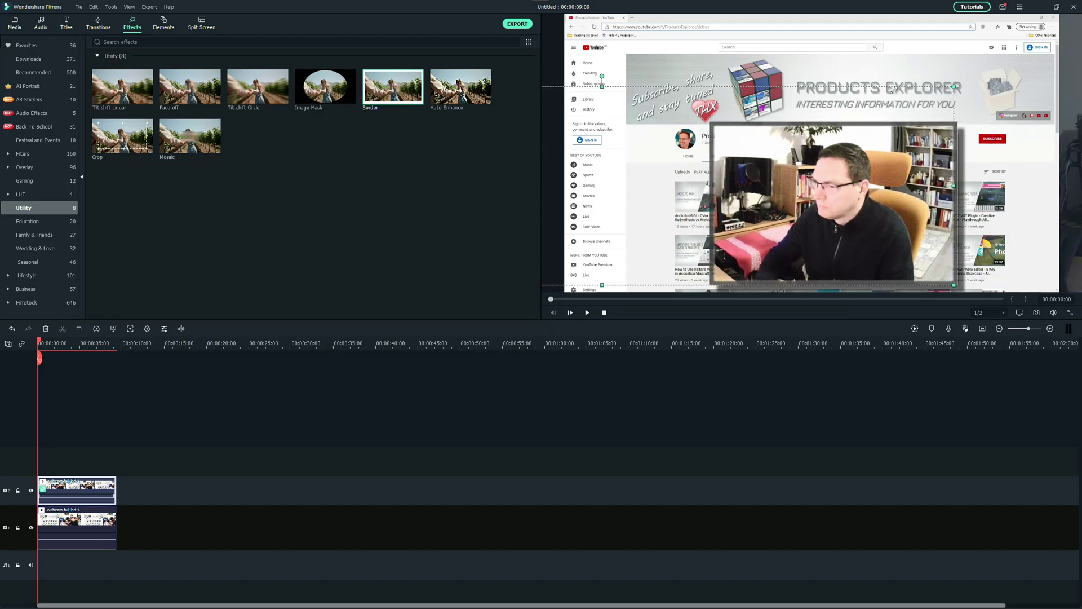
pyautogui.moveTo(887, 175); pyautogui.dragTo(745, 175)
pyautogui.click(577, 393)
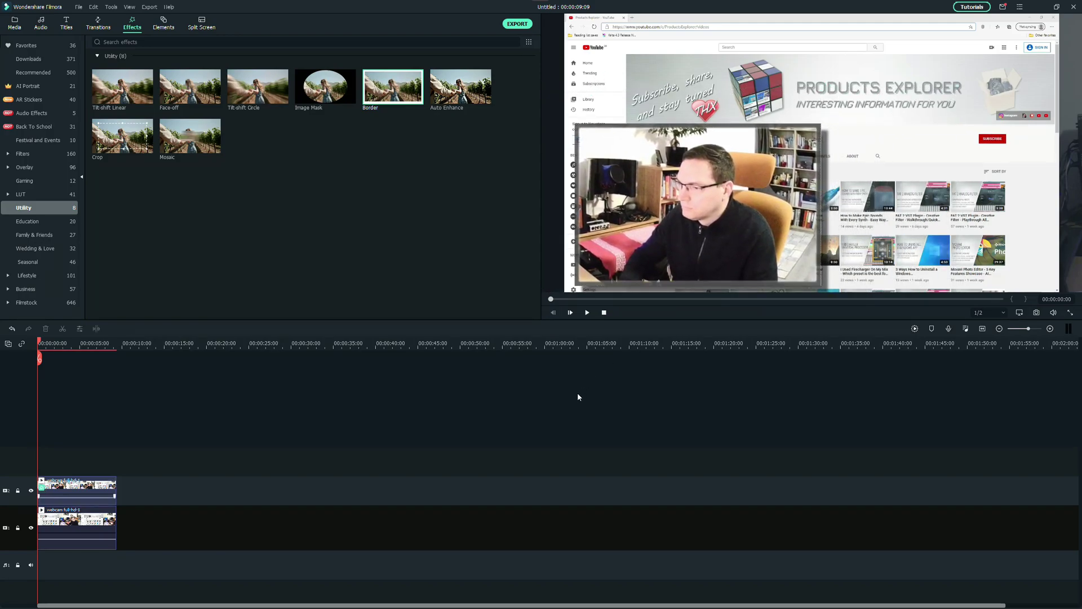
# - Resize and reposition the bordered webcam overlay over the desktop frame, and play the preview to check it
pyautogui.click(802, 128)
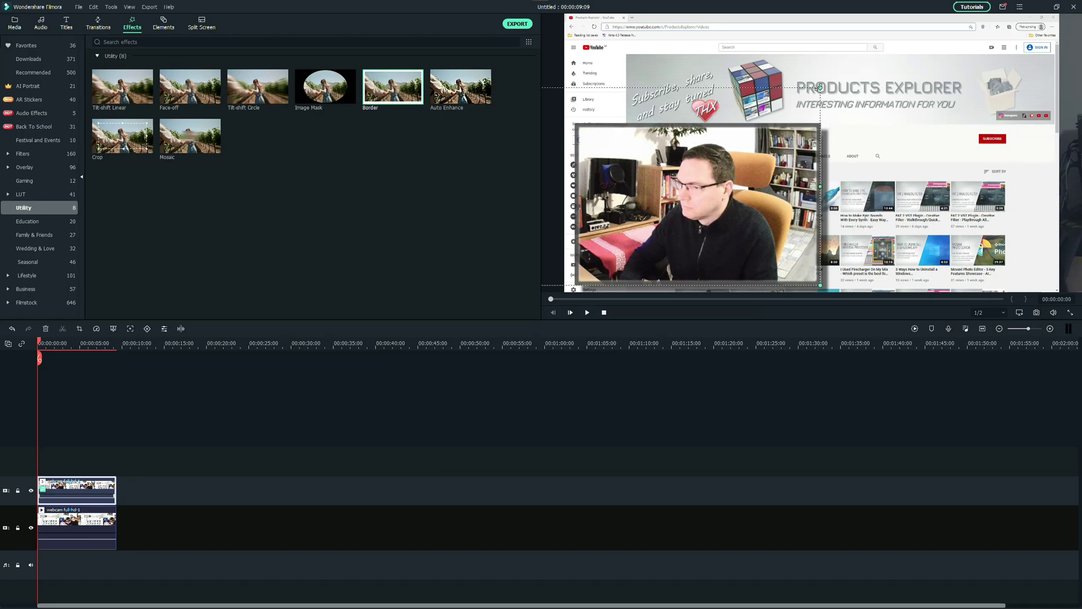
pyautogui.moveTo(814, 96); pyautogui.dragTo(798, 185)
pyautogui.moveTo(822, 76); pyautogui.dragTo(637, 128)
pyautogui.moveTo(602, 195); pyautogui.dragTo(658, 249)
pyautogui.click(604, 313)
pyautogui.click(588, 315)
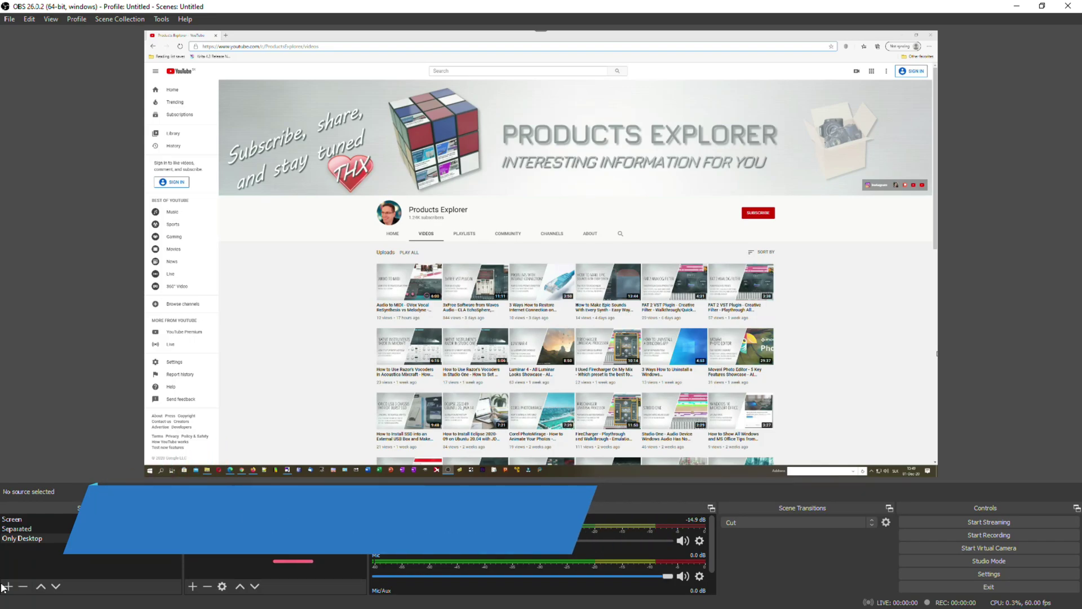
# - In OBS, create a new scene named Demo Scene
pyautogui.click(8, 586)
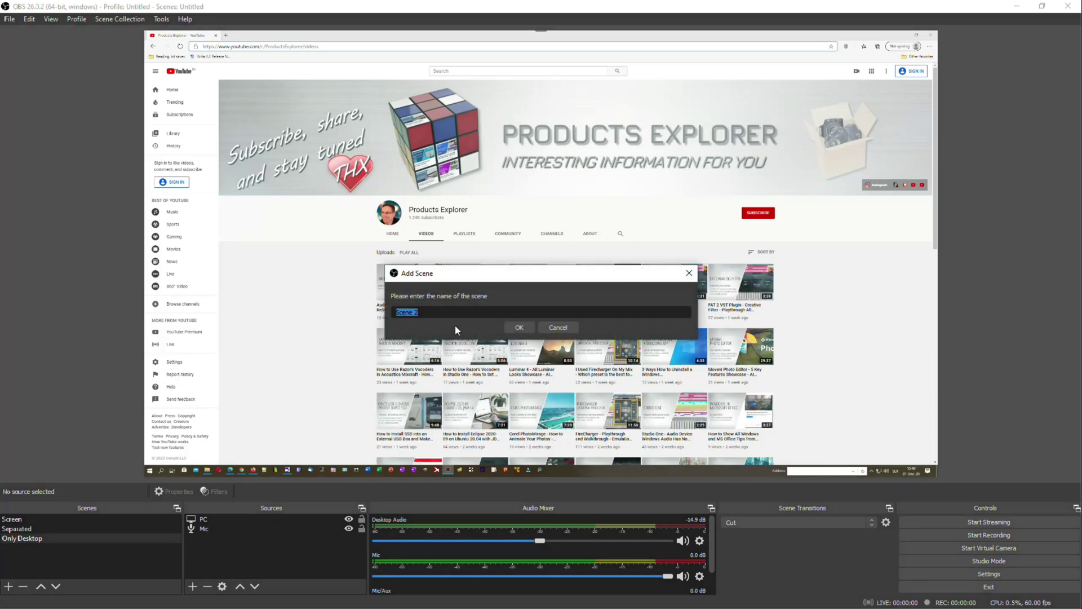
pyautogui.write('Demo ')
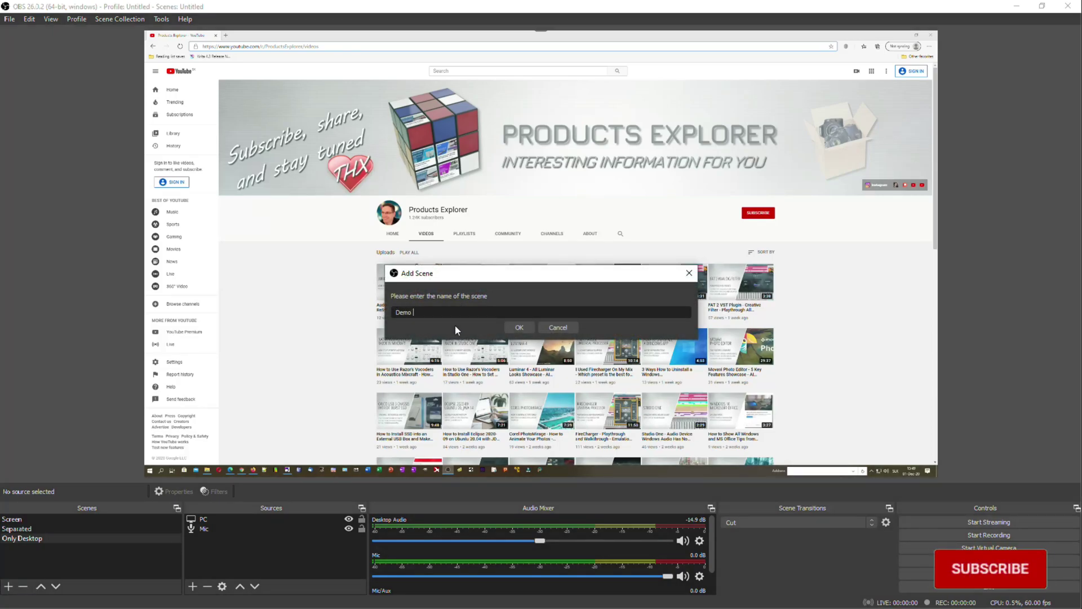
pyautogui.write('Scene')
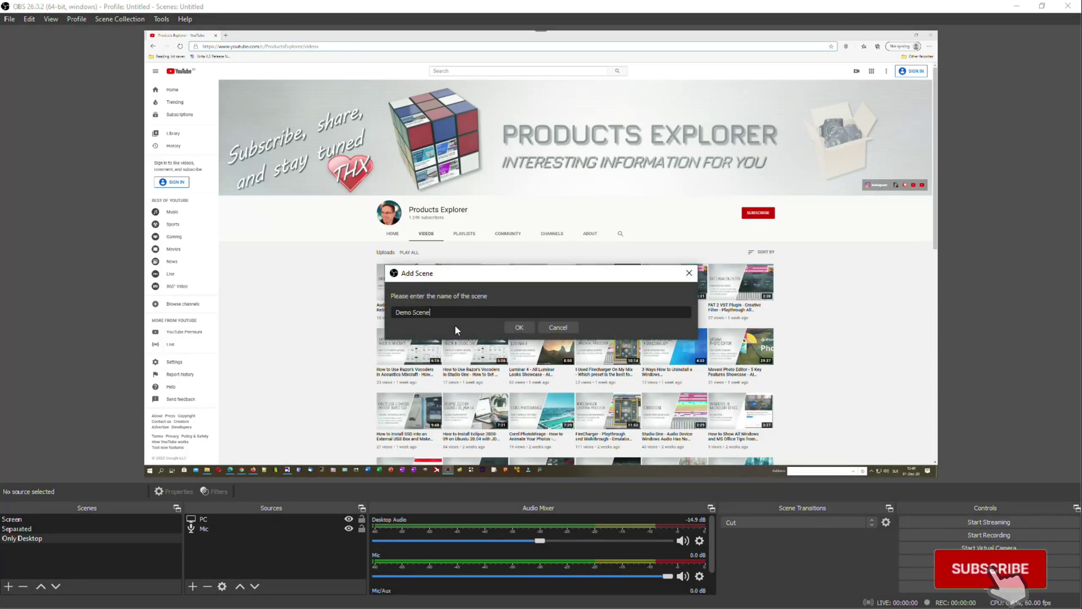
pyautogui.click(516, 326)
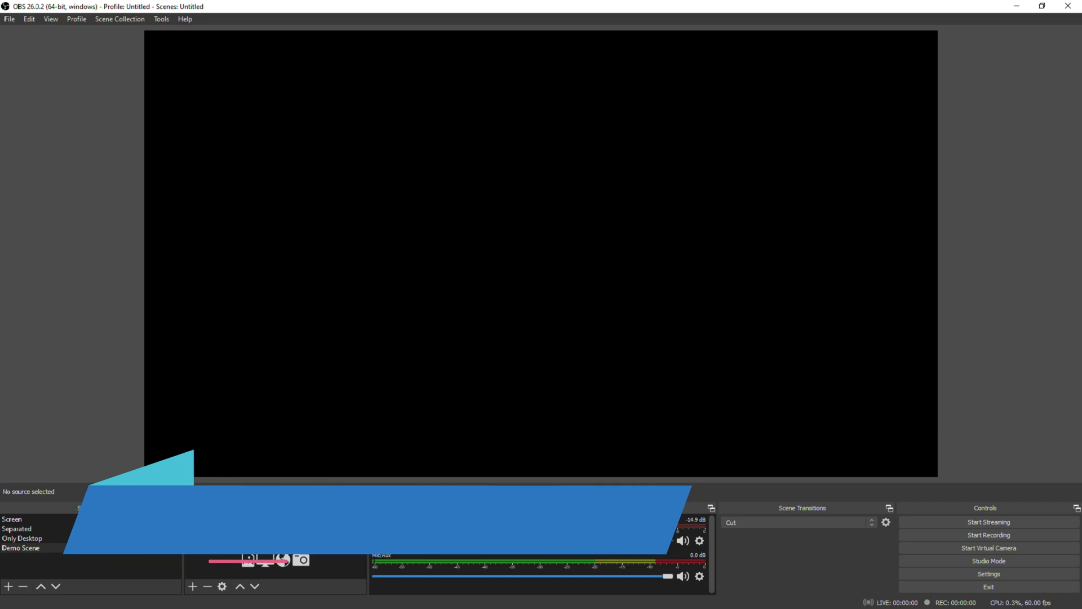
# - Add a new Display Capture source named Desktop to Demo Scene, capturing Display 1: 2560x1440 @ 0,0
pyautogui.click(193, 586)
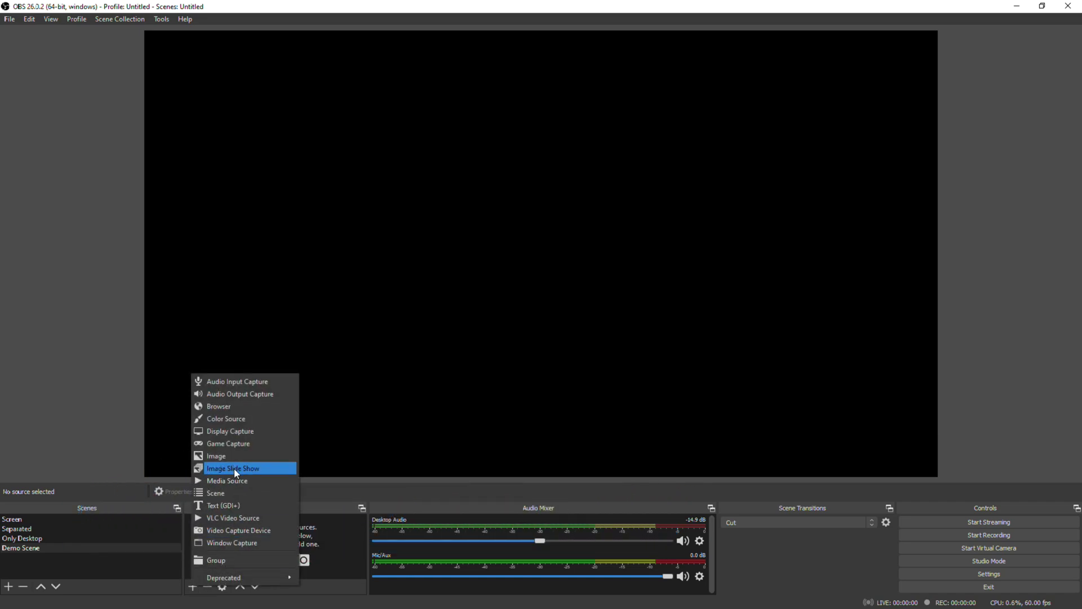
pyautogui.click(231, 432)
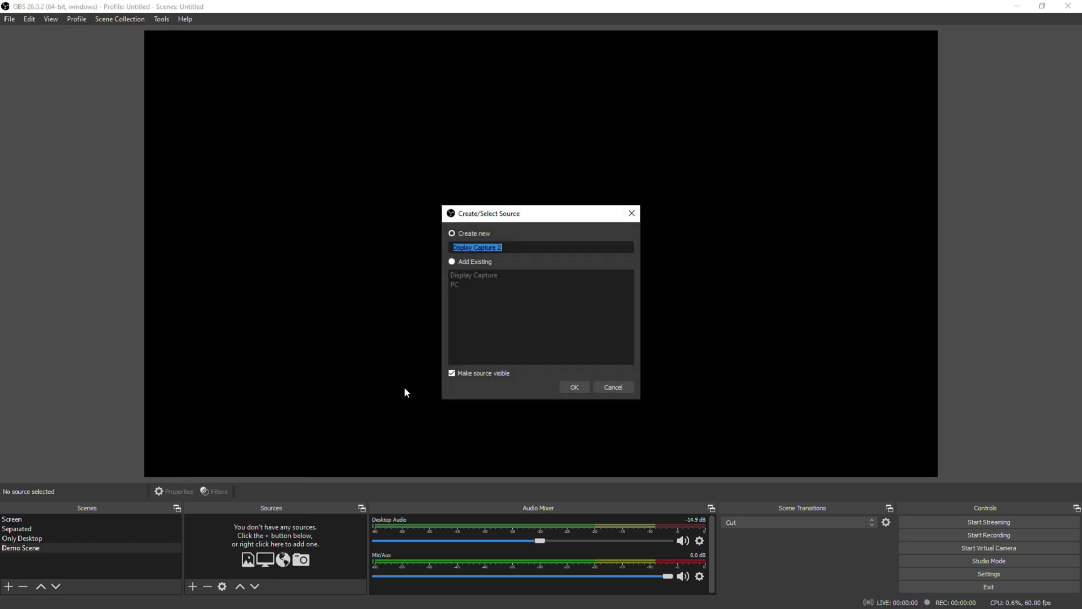
pyautogui.write('Desktop')
pyautogui.click(575, 388)
pyautogui.click(512, 380)
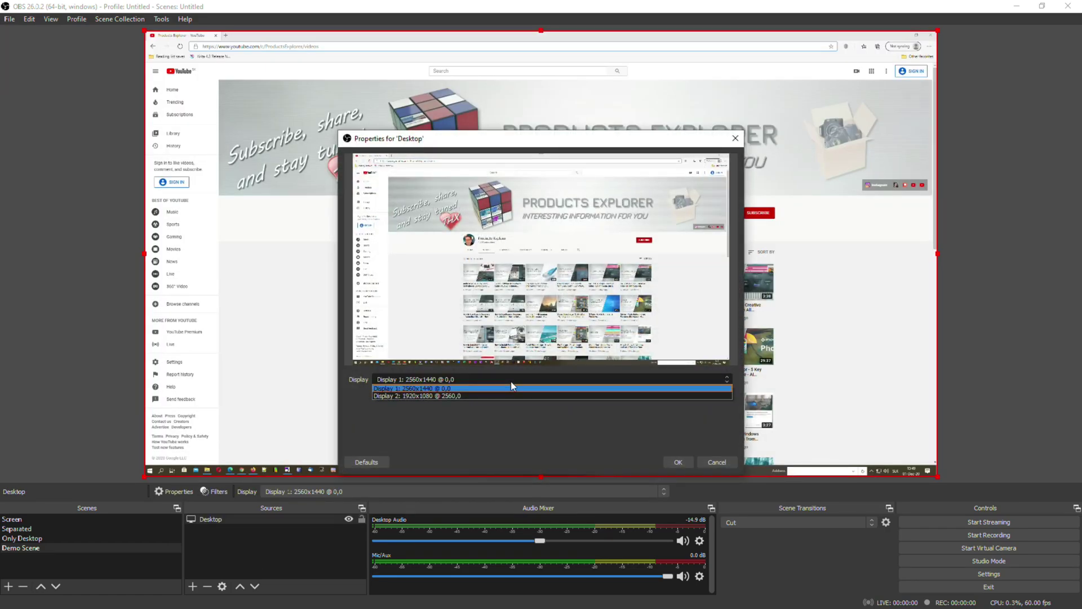
pyautogui.click(445, 389)
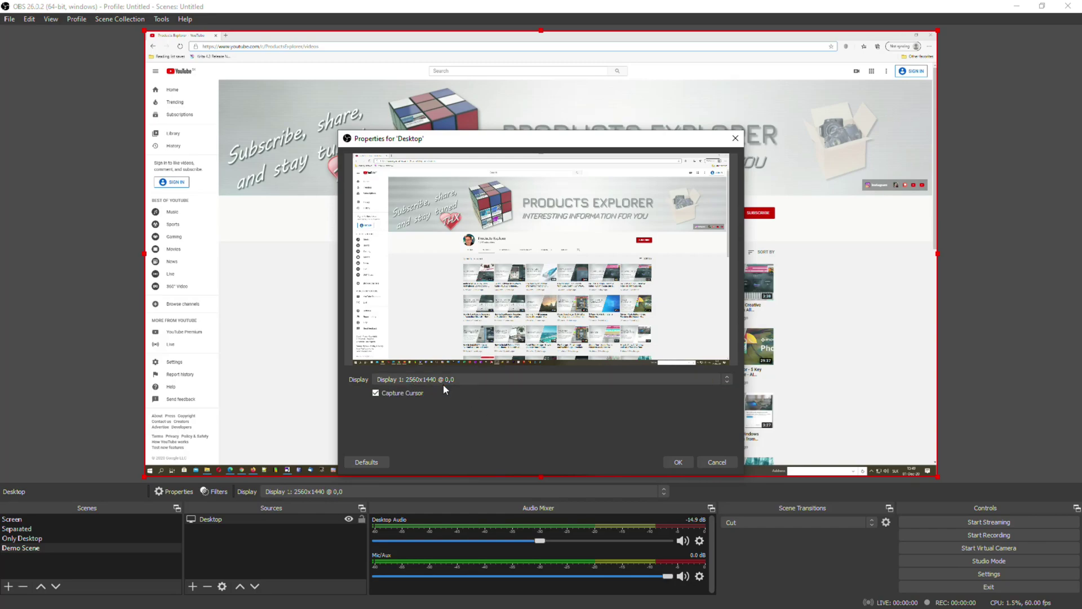
pyautogui.click(676, 464)
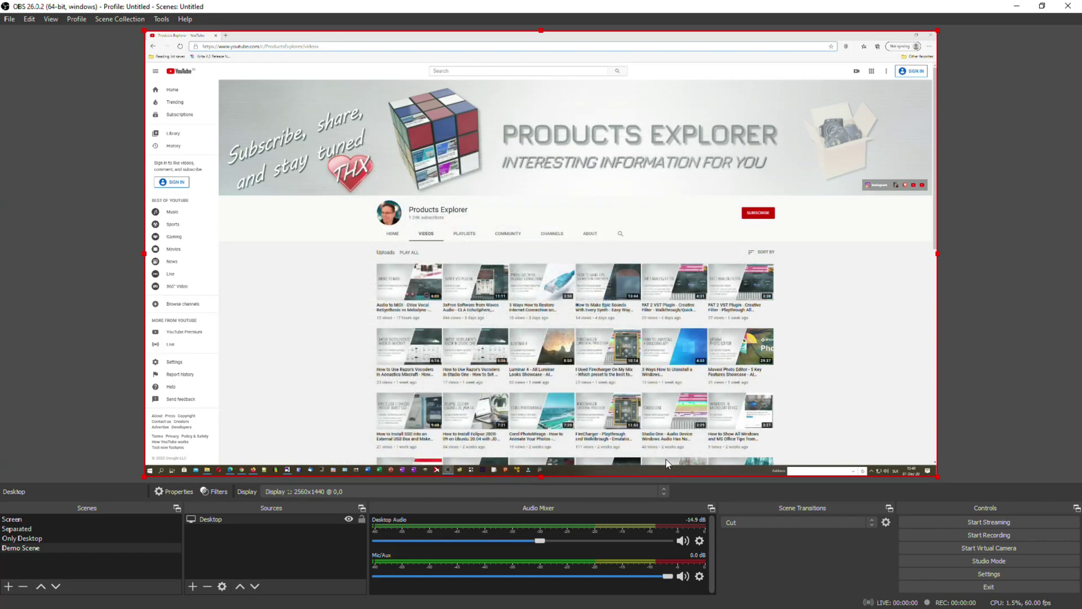
# - Add a new Video Capture Device source named Webcam to Demo Scene, using GENERAL WEBCAM as the device
pyautogui.click(192, 586)
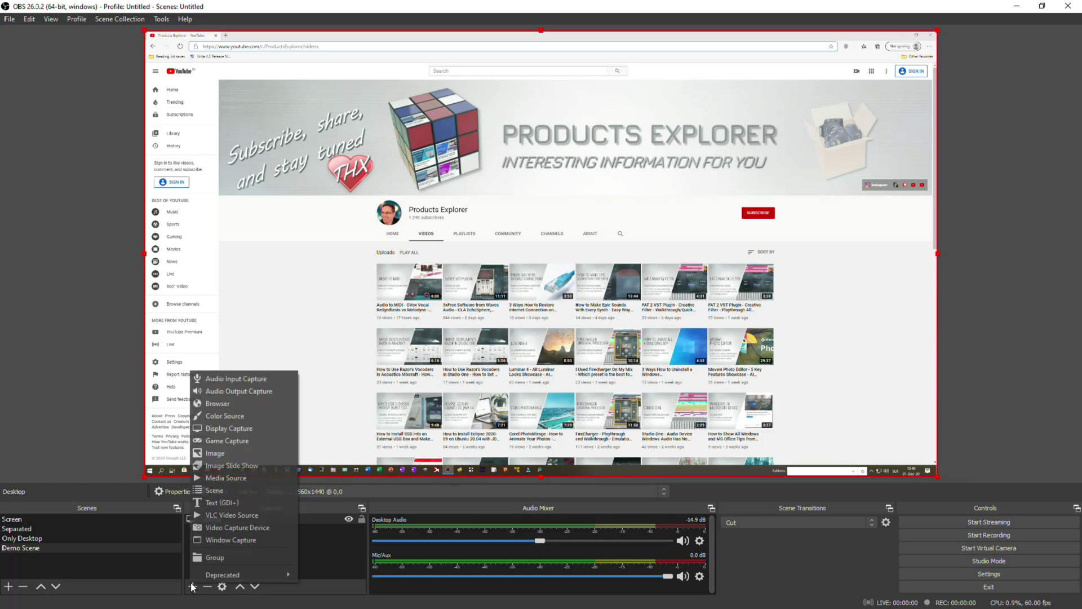
pyautogui.click(228, 526)
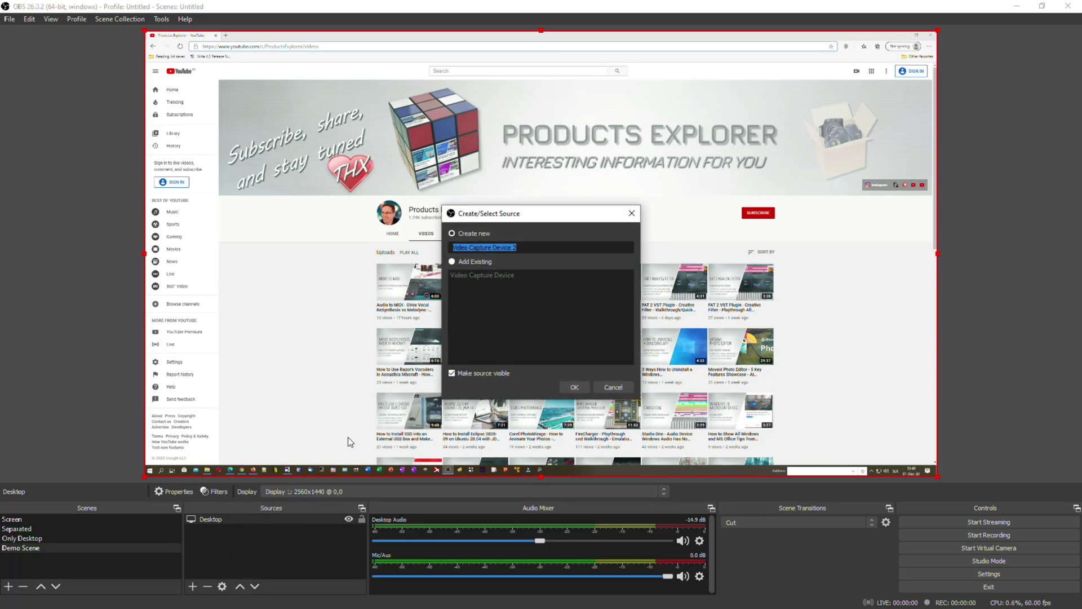
pyautogui.write('Webcam')
pyautogui.click(574, 387)
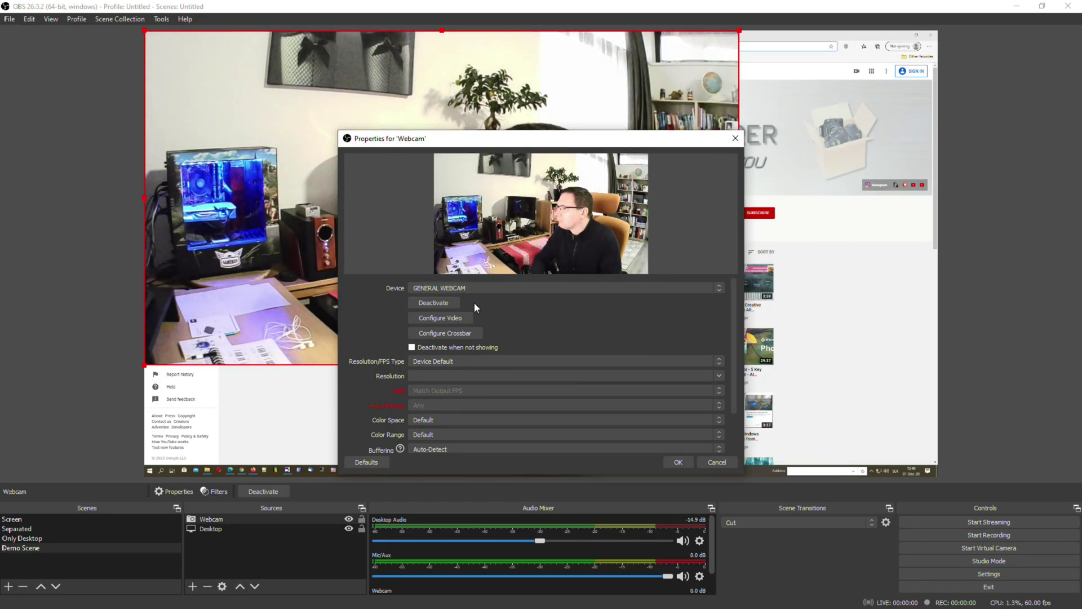
pyautogui.click(680, 459)
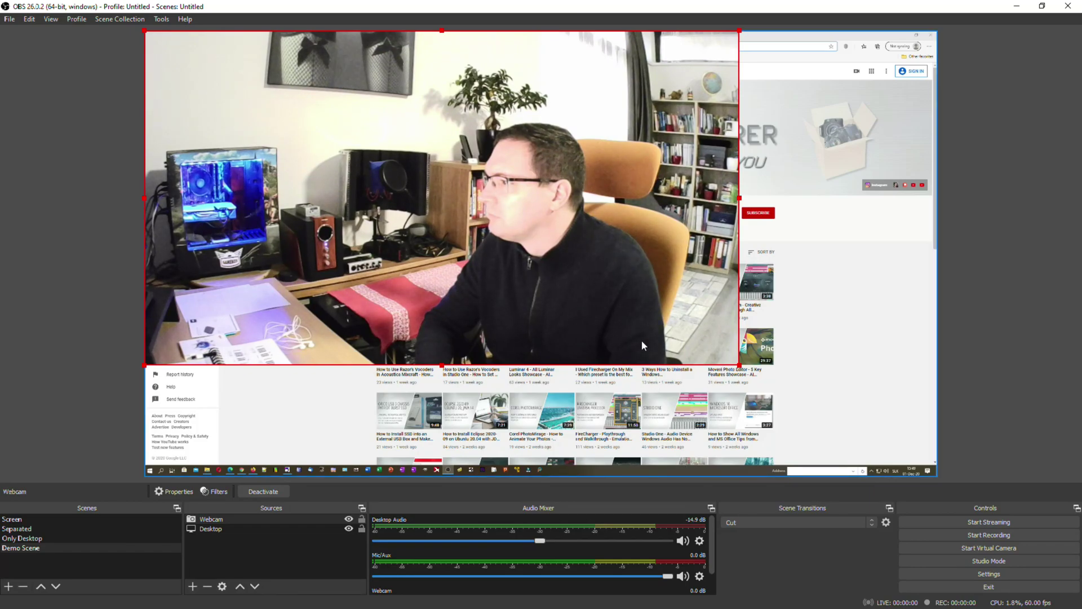
# - Set both the base canvas resolution and the output resolution to 4460x1440 in the video settings
pyautogui.click(994, 575)
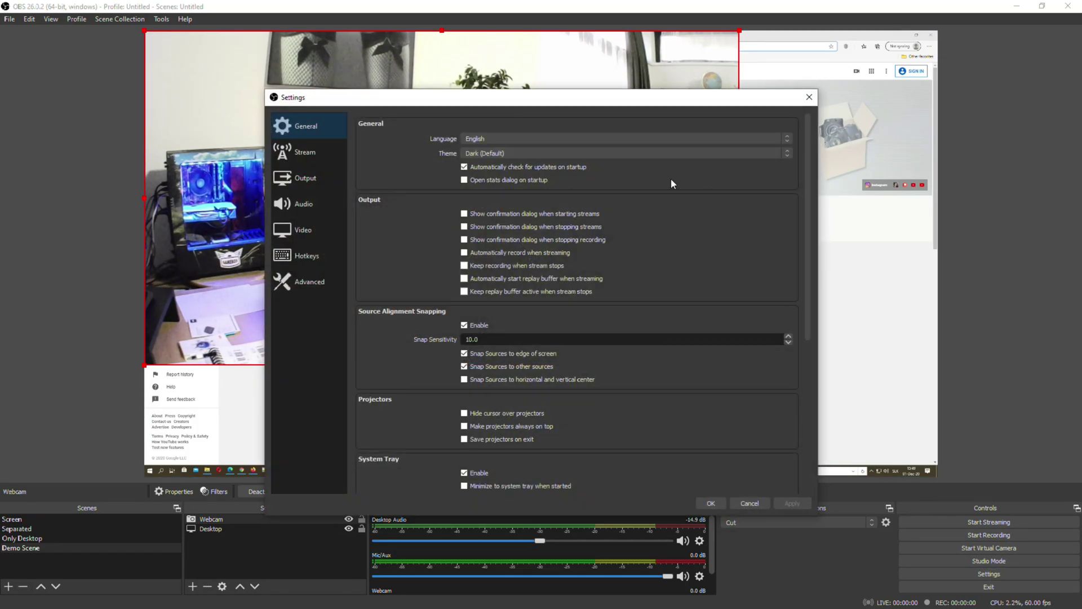
pyautogui.click(296, 235)
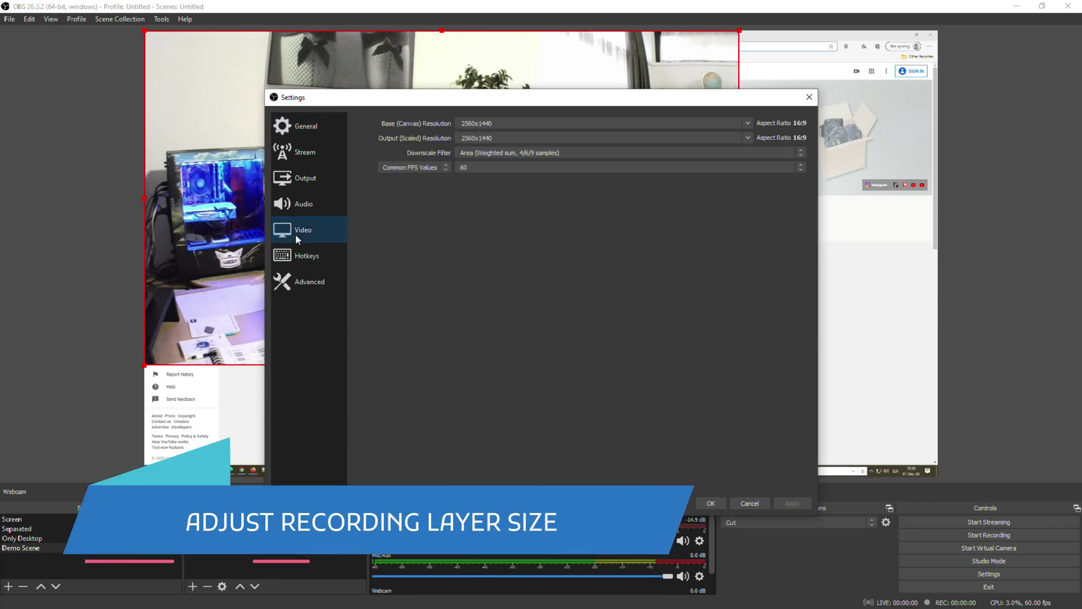
pyautogui.moveTo(496, 123); pyautogui.dragTo(442, 124)
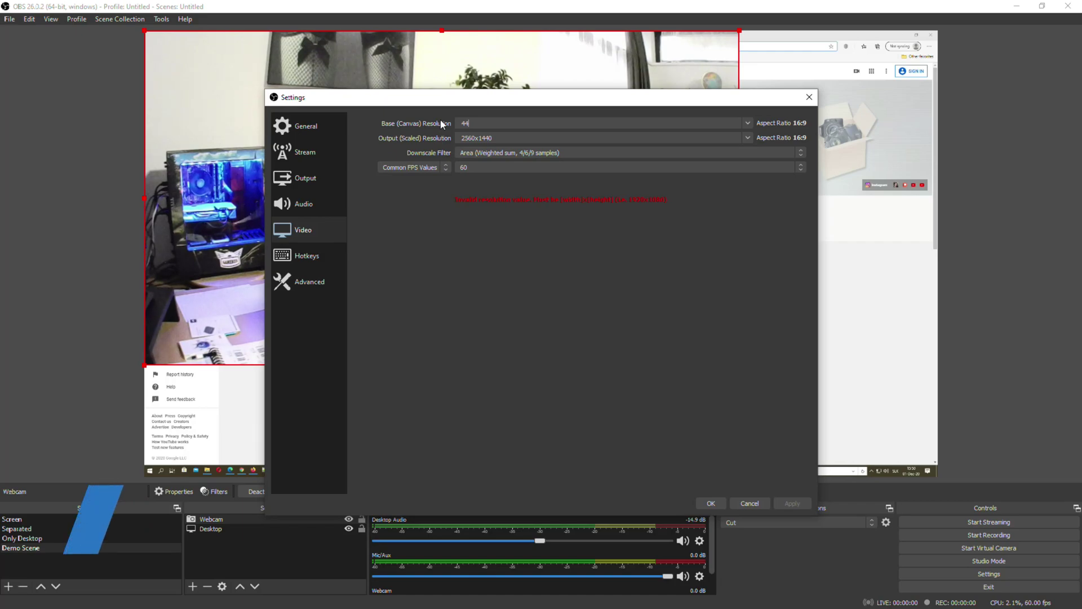
pyautogui.write('460x1440')
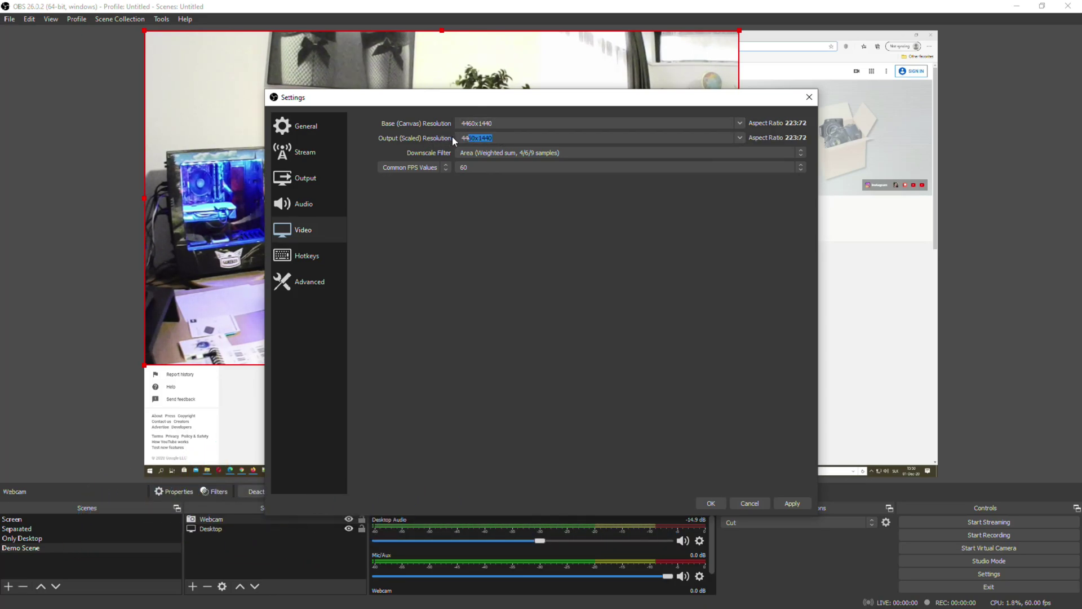
pyautogui.press('End')
pyautogui.click(794, 503)
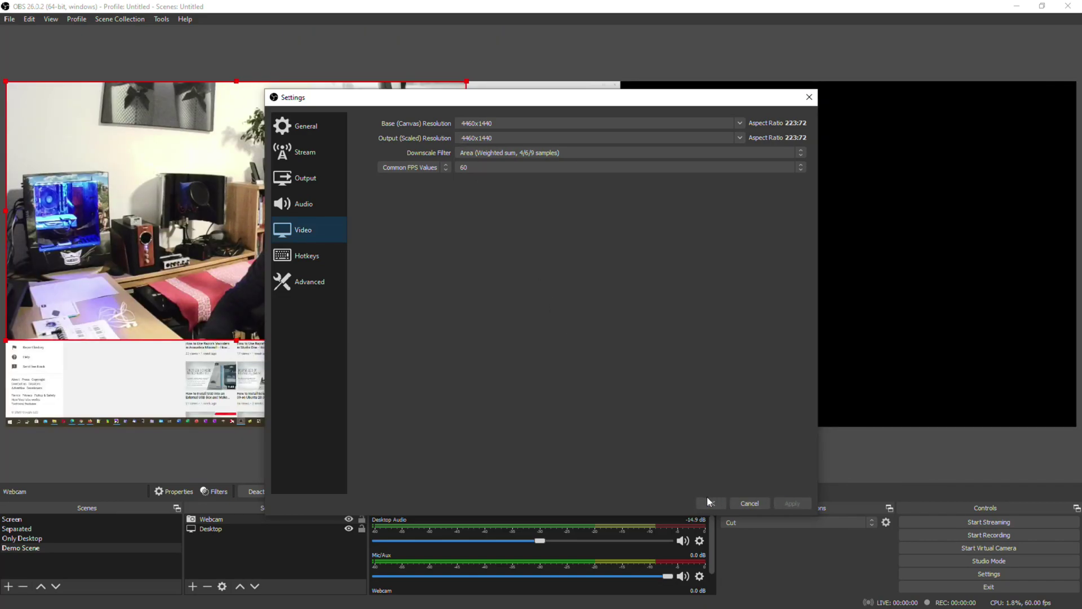
pyautogui.click(711, 503)
# - Move the Webcam source into the empty canvas area beside the desktop capture and start recording
pyautogui.moveTo(370, 222); pyautogui.dragTo(989, 222)
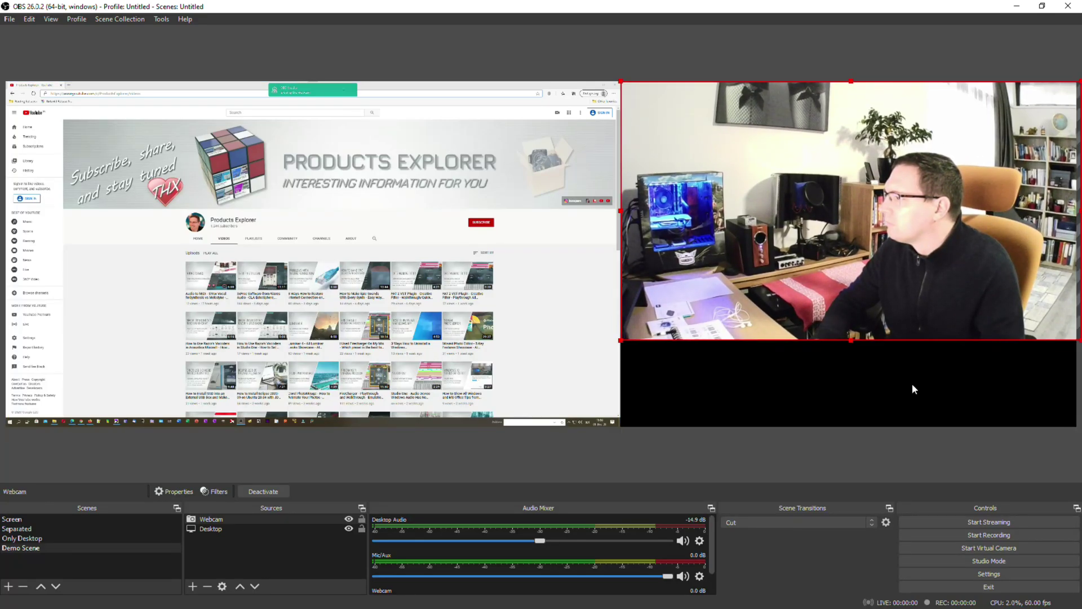
pyautogui.click(983, 539)
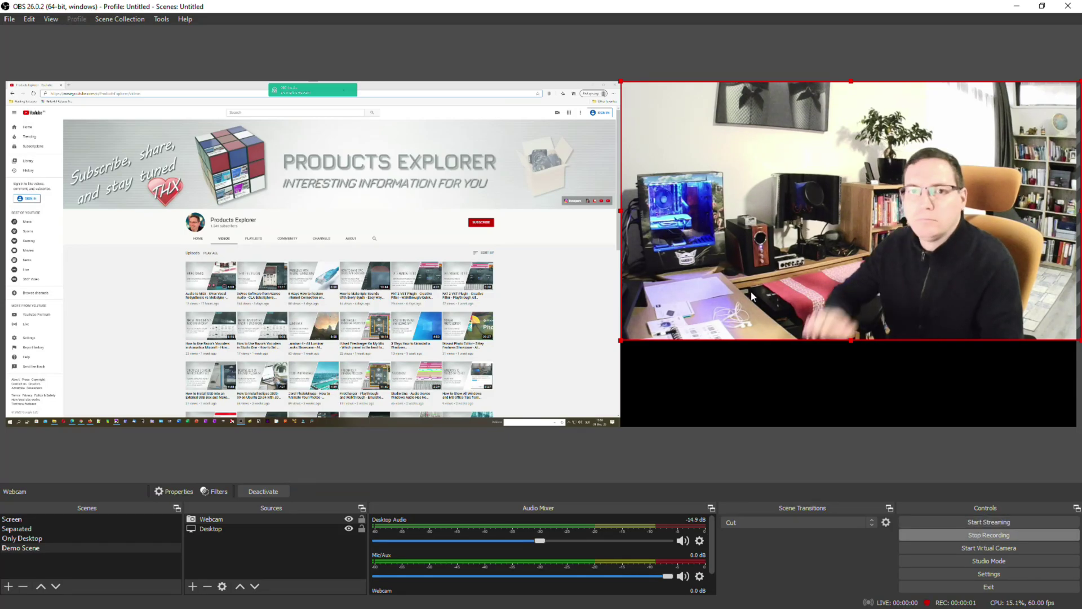